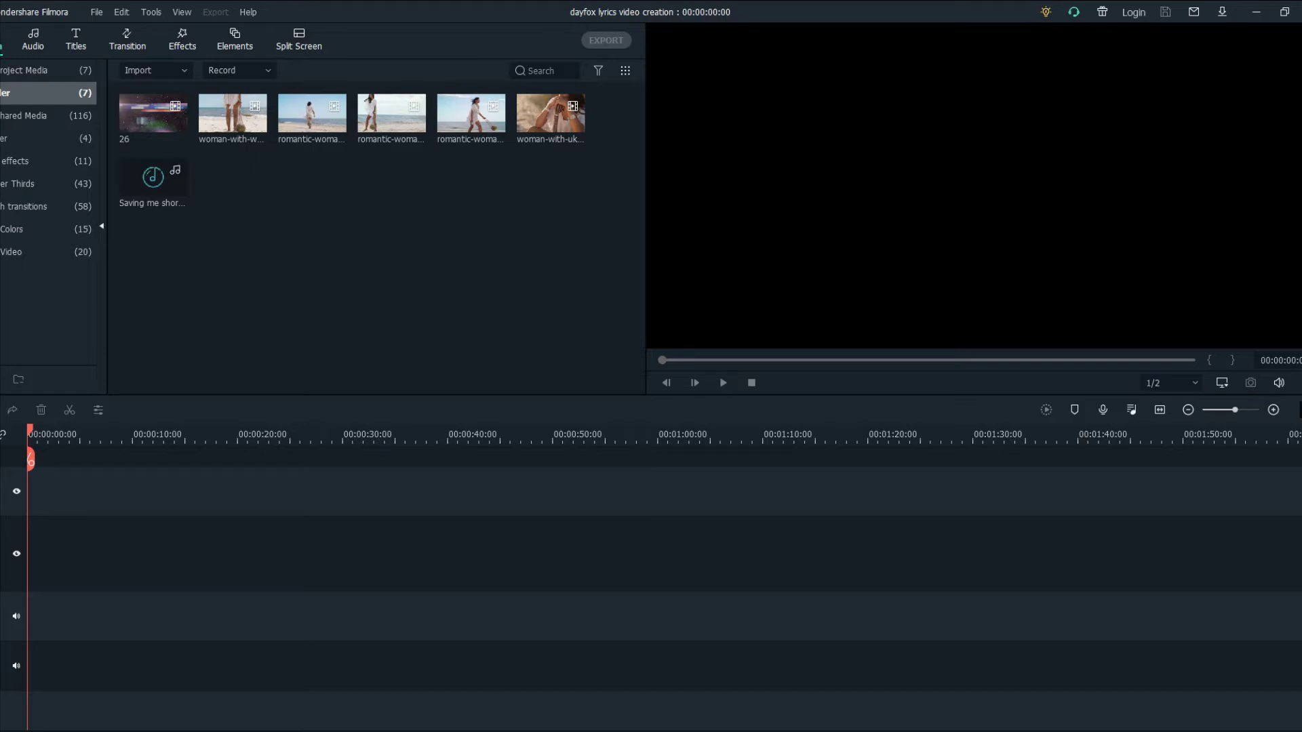
- Switch to the browser and look through the Envato Elements pages of the five beach stock clips
drag(1301, 224, 871, 148)
click(967, 148)
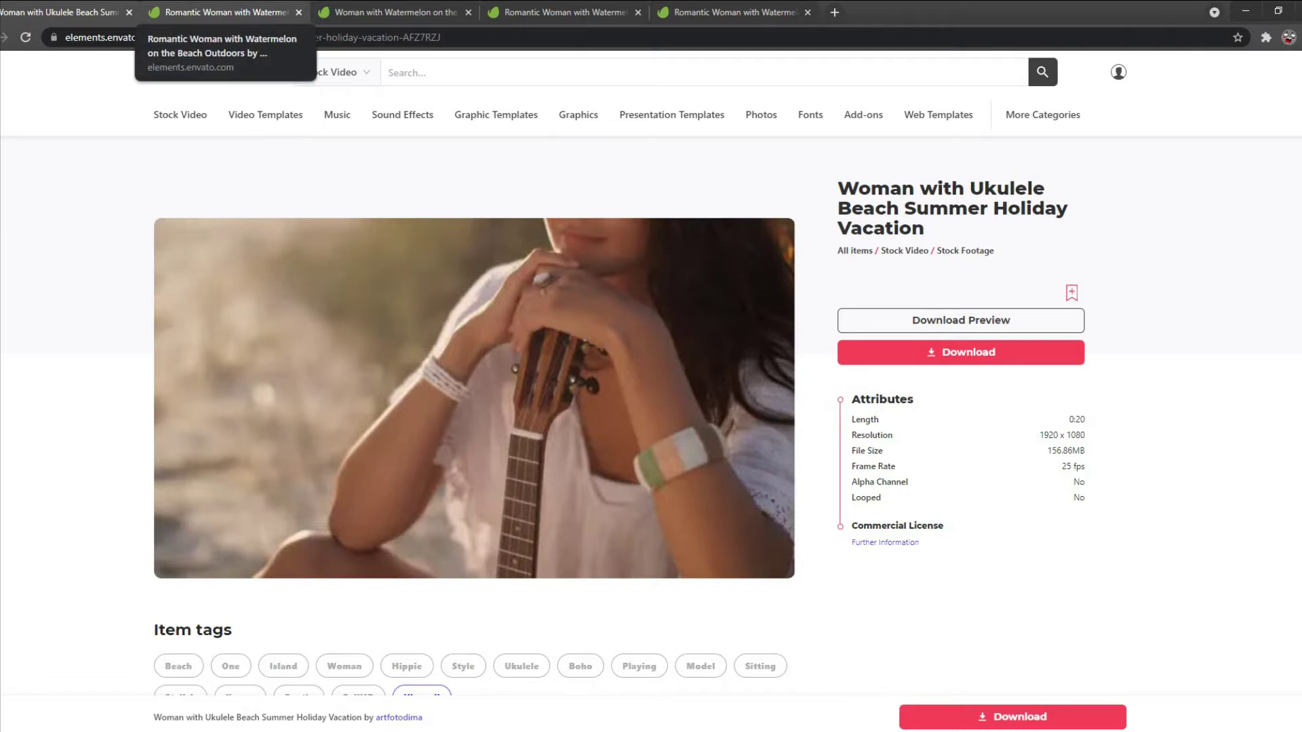
click(227, 12)
click(396, 12)
click(565, 12)
click(734, 12)
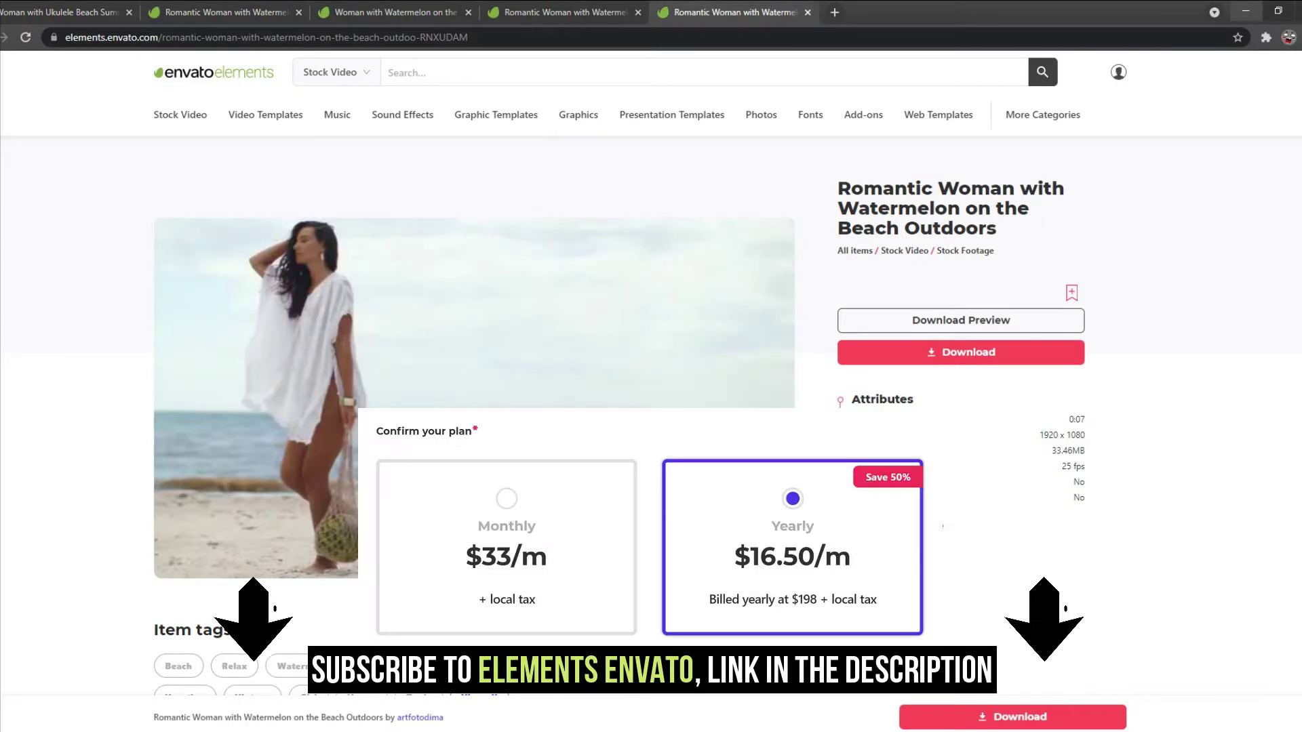
click(1245, 11)
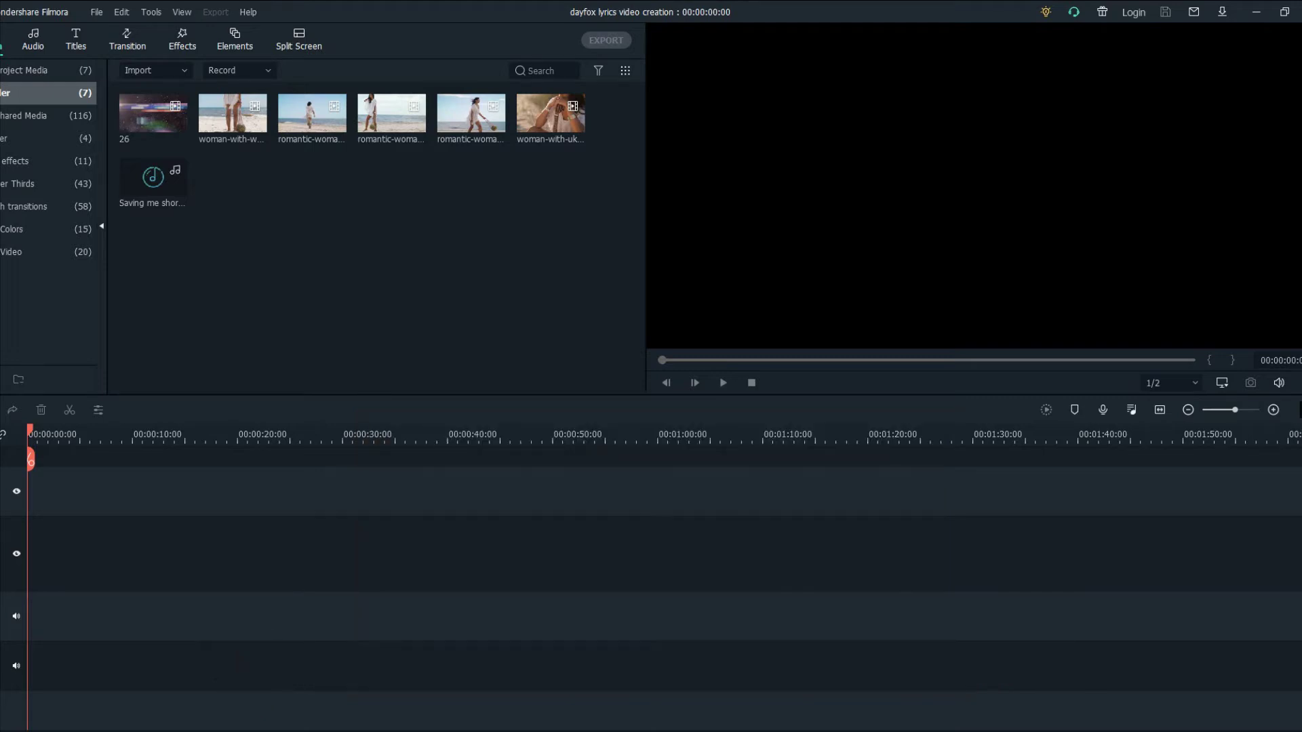
- Place the "Saving me short version" song at the start of the timeline on the audio track directly below the video track
click(175, 183)
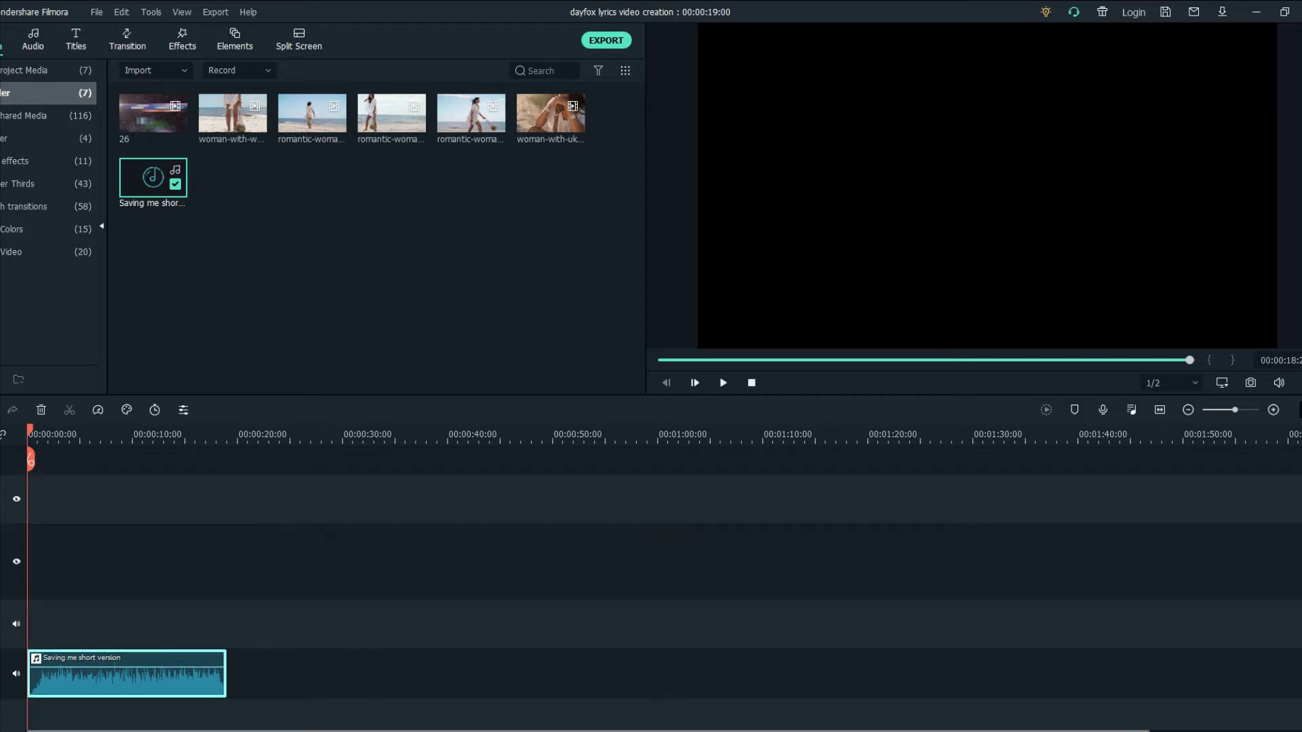
drag(128, 674, 127, 624)
drag(1235, 409, 1243, 410)
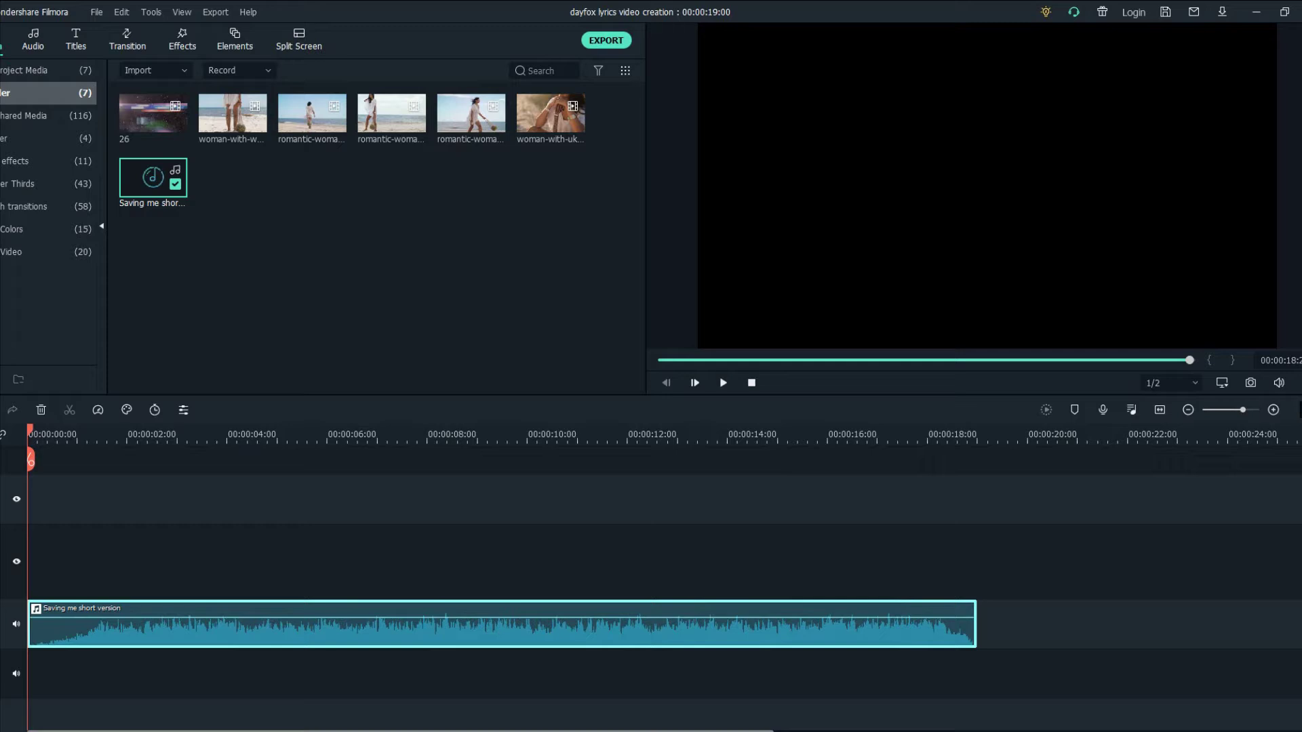
click(502, 561)
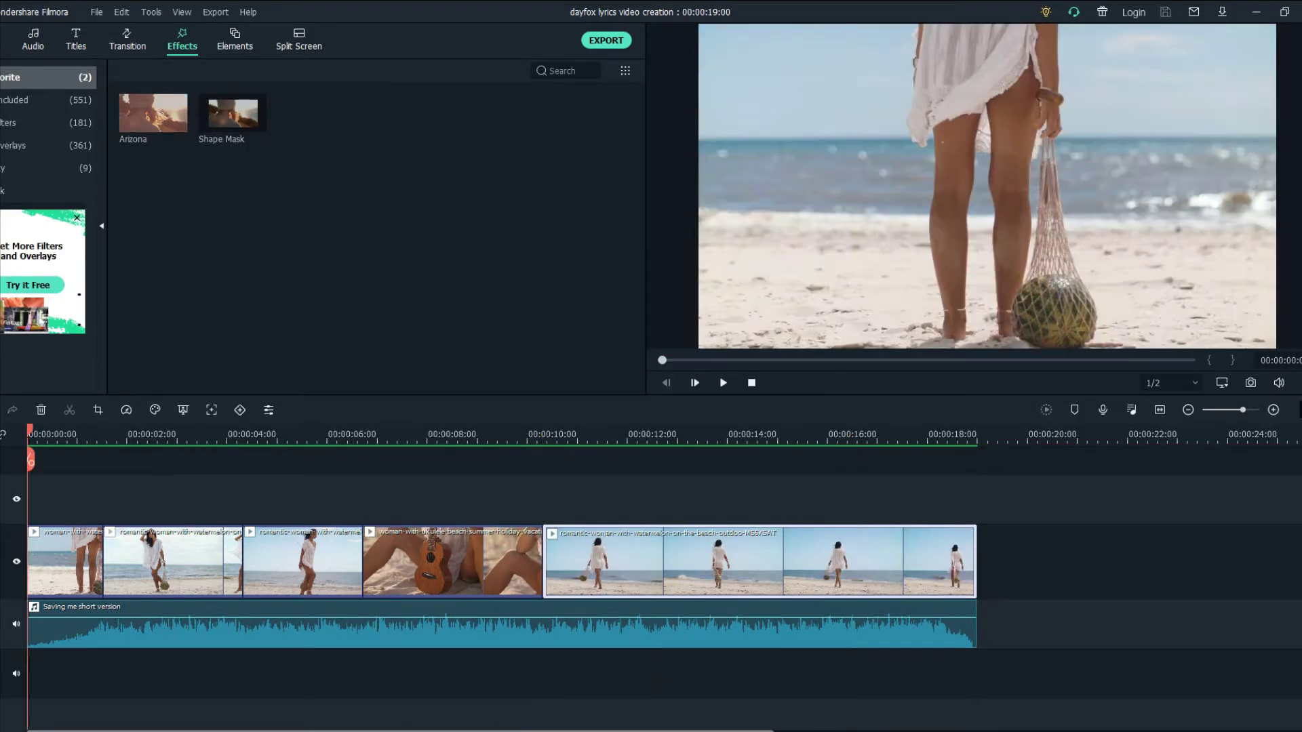
- Add the Apfel effect on the track above the last beach clip, spanning about 17 to 18.5 seconds
drag(511, 483, 515, 544)
click(516, 501)
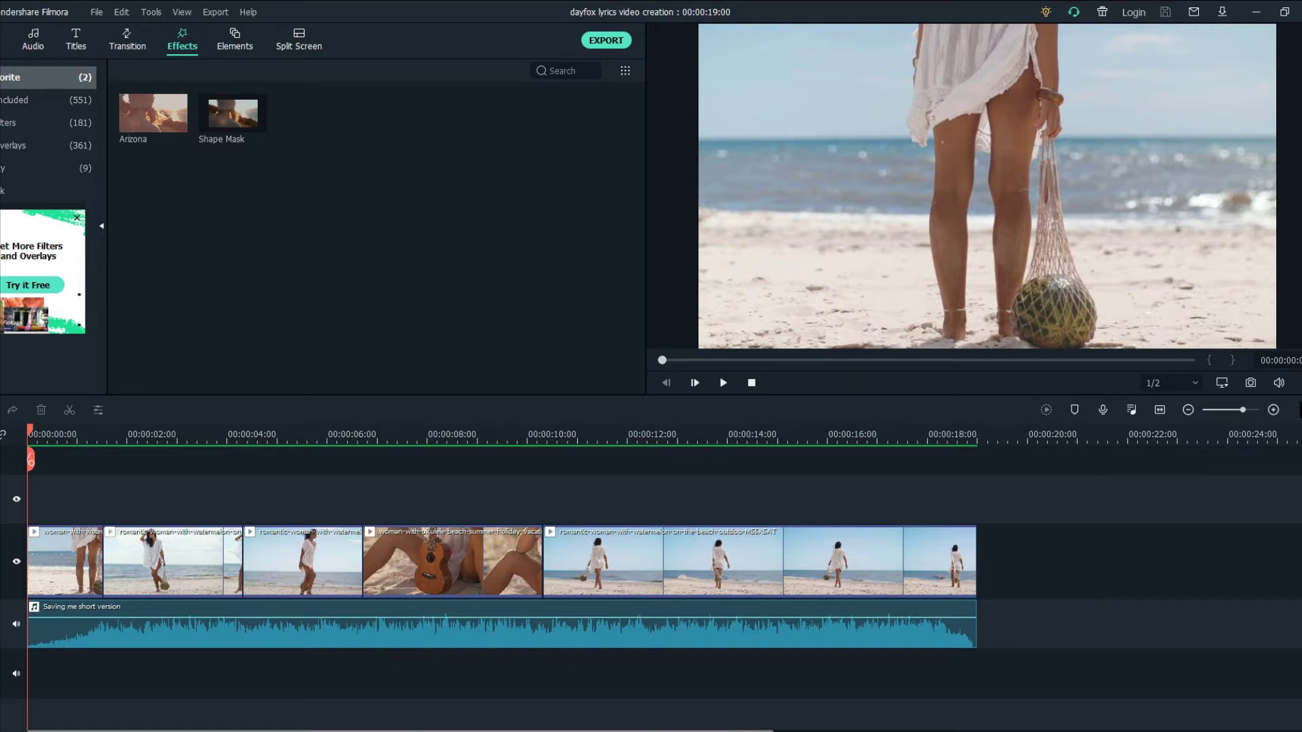
click(45, 100)
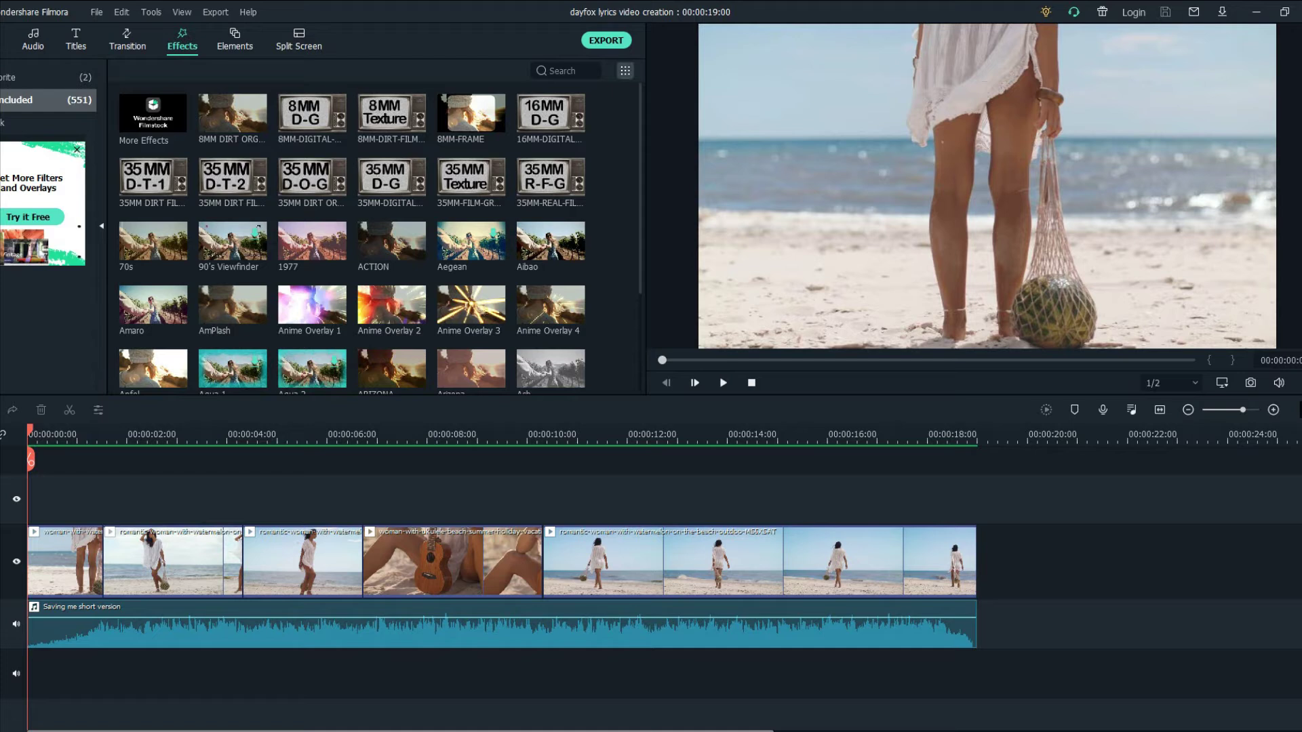
drag(30, 460, 819, 460)
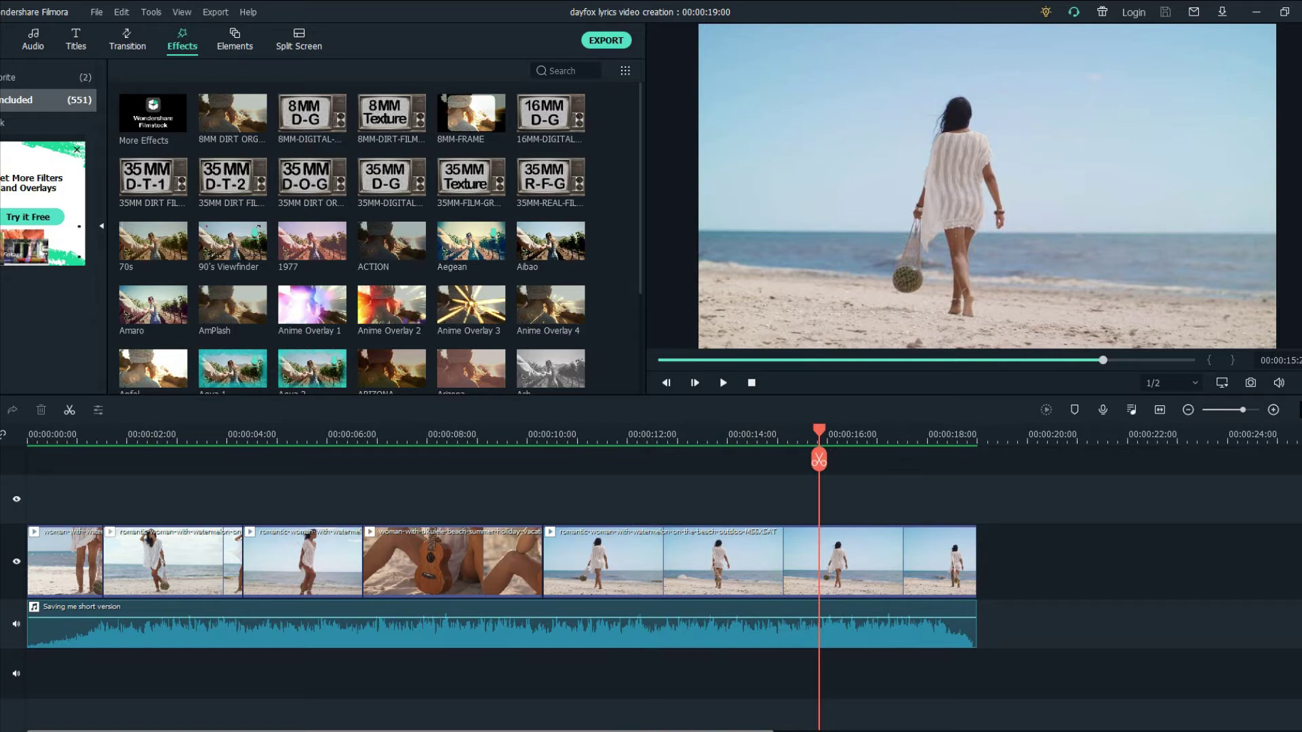
scroll(379, 237, down, 4)
drag(154, 150, 823, 500)
drag(879, 500, 938, 501)
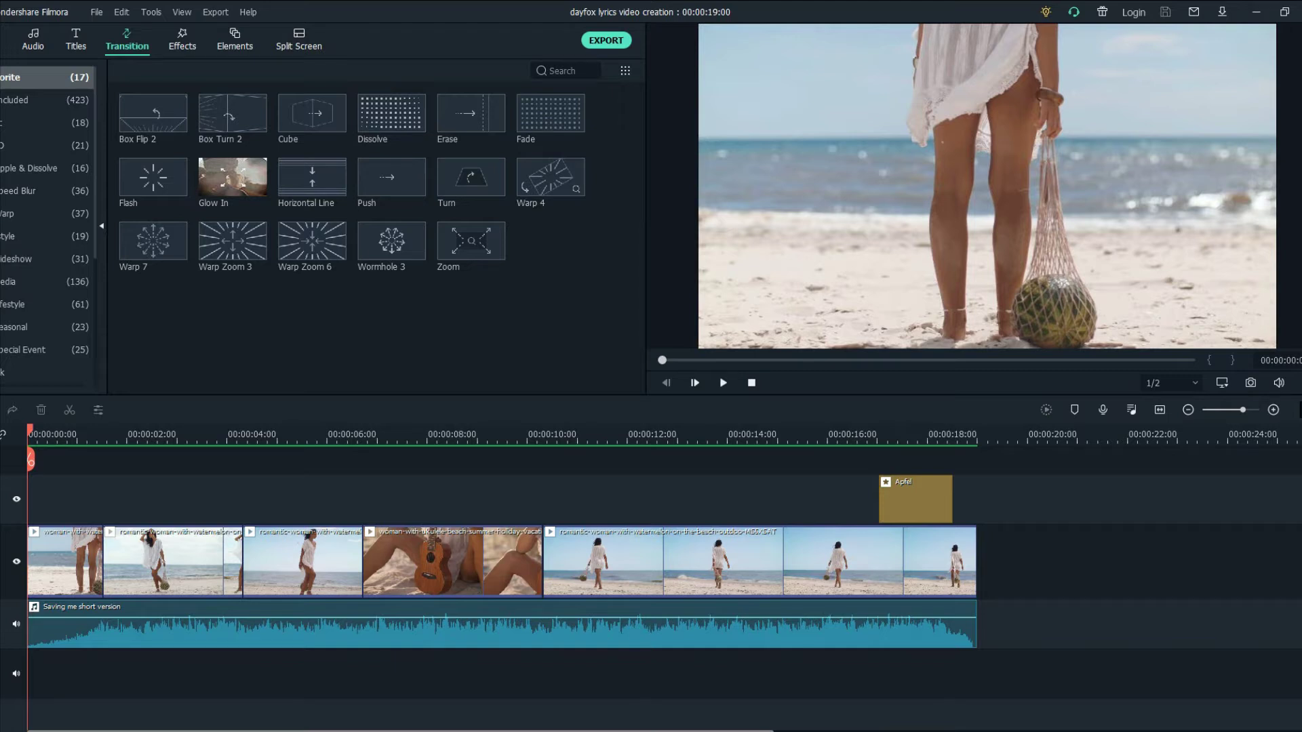
- Search the effects for "cine" and add Cinema 21:9 on a track above Apfel, stretched across the whole video
click(182, 39)
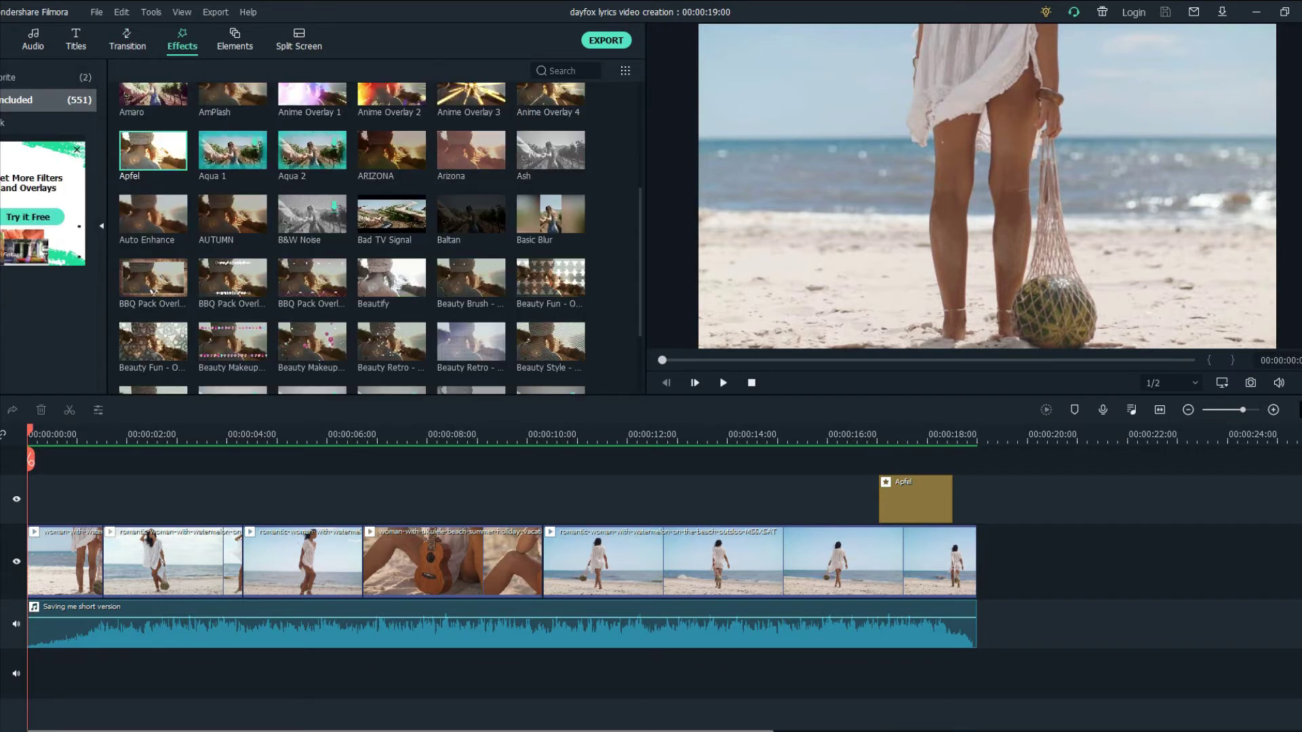
click(563, 71)
text(cine)
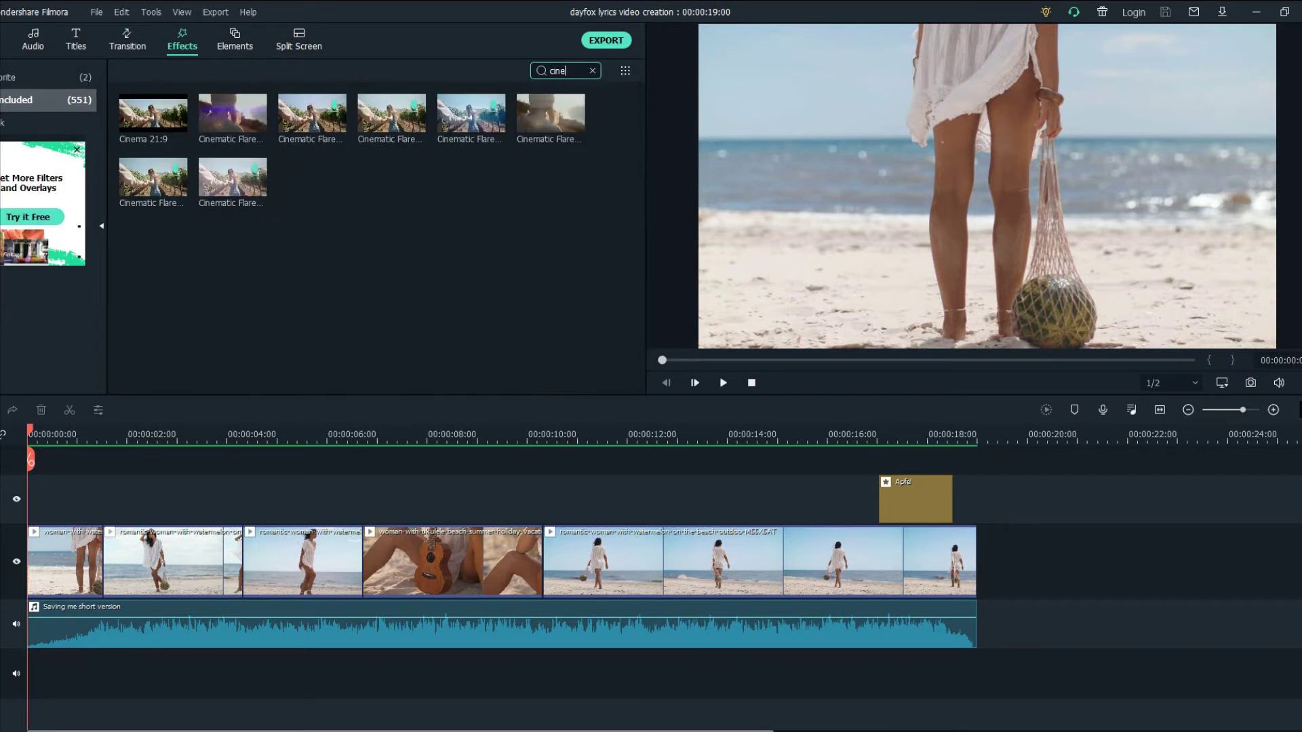
drag(153, 114, 112, 492)
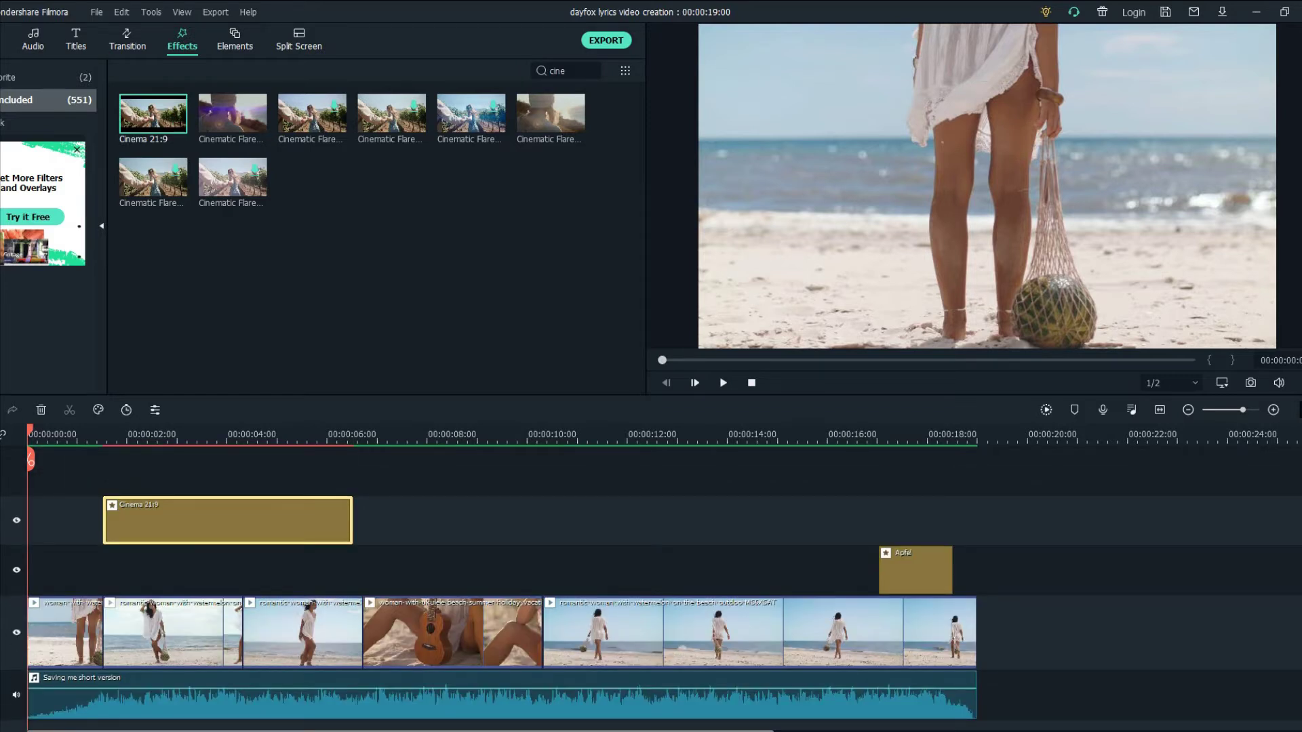
drag(204, 520, 126, 484)
drag(277, 523, 976, 570)
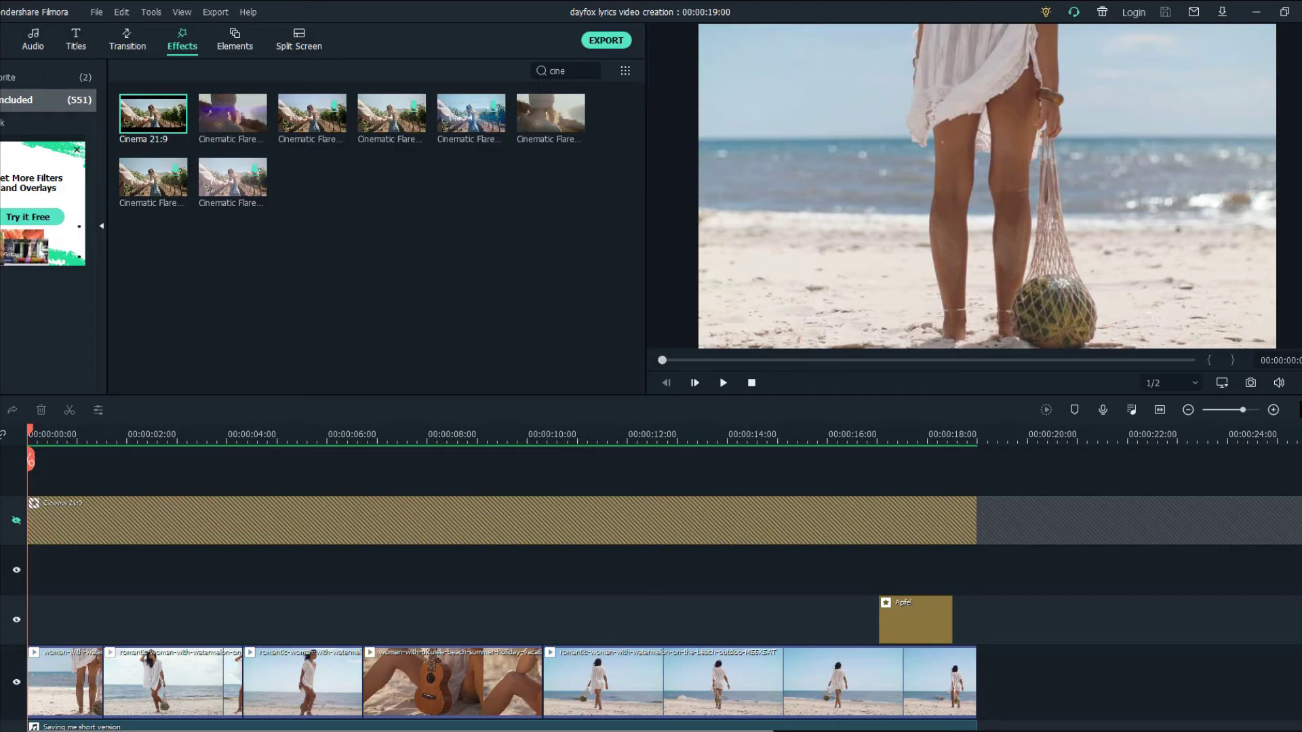
- Trim the Title 38 clip at the timeline start to about 4.6 seconds and open it in the advanced title editor
scroll(651, 589, up, 1)
scroll(651, 588, down, 2)
scroll(651, 589, up, 2)
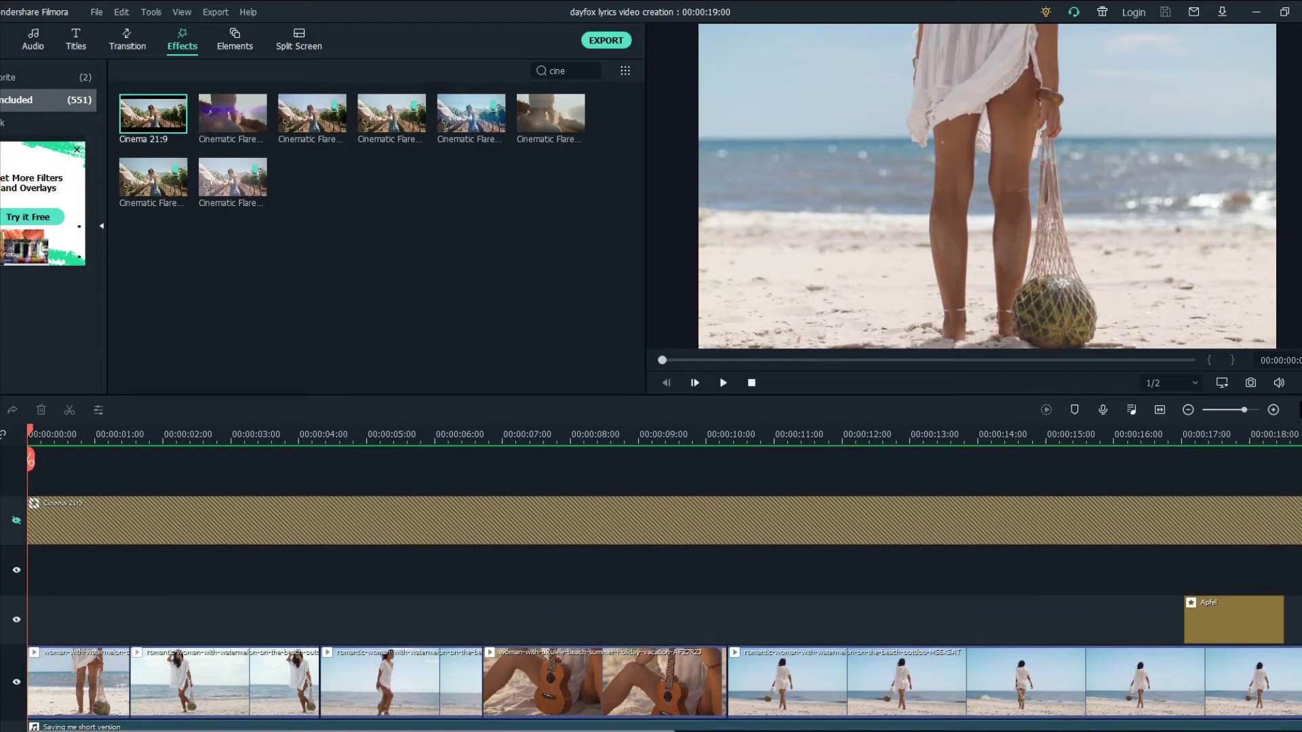
scroll(651, 588, down, 2)
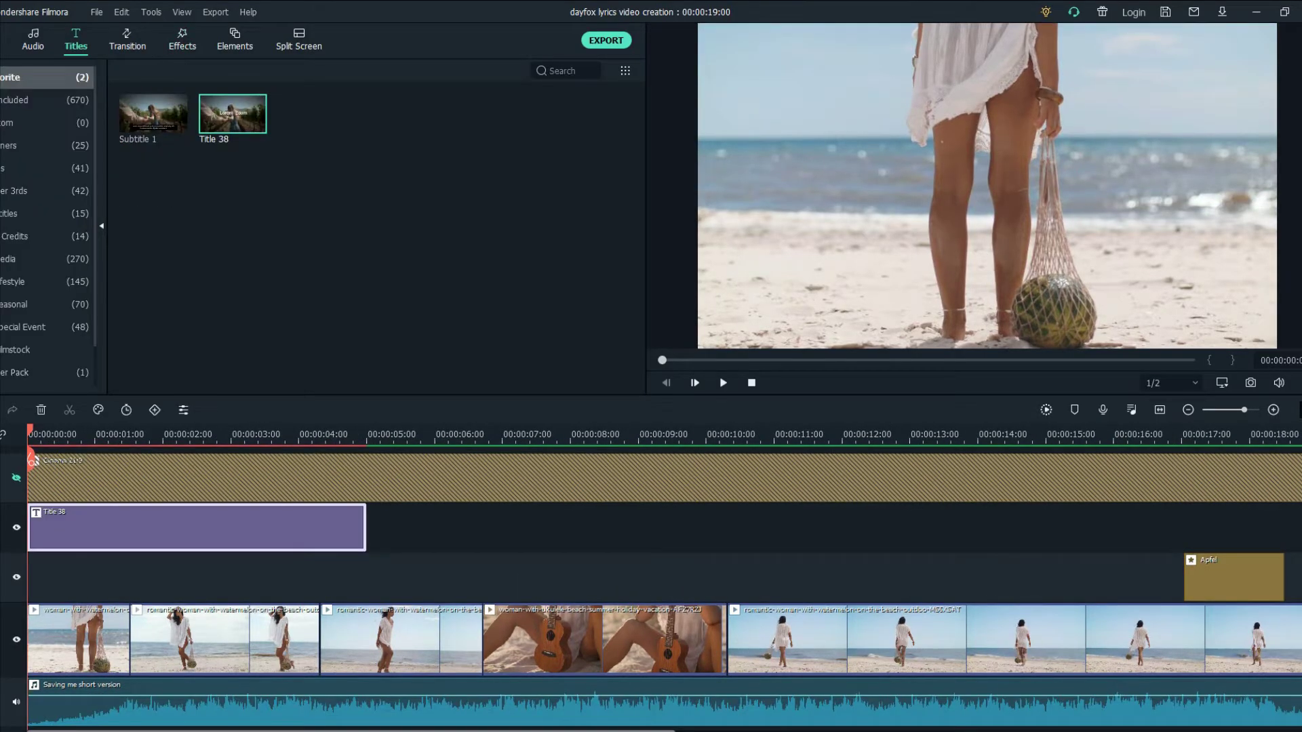
key(ctrl+minus)
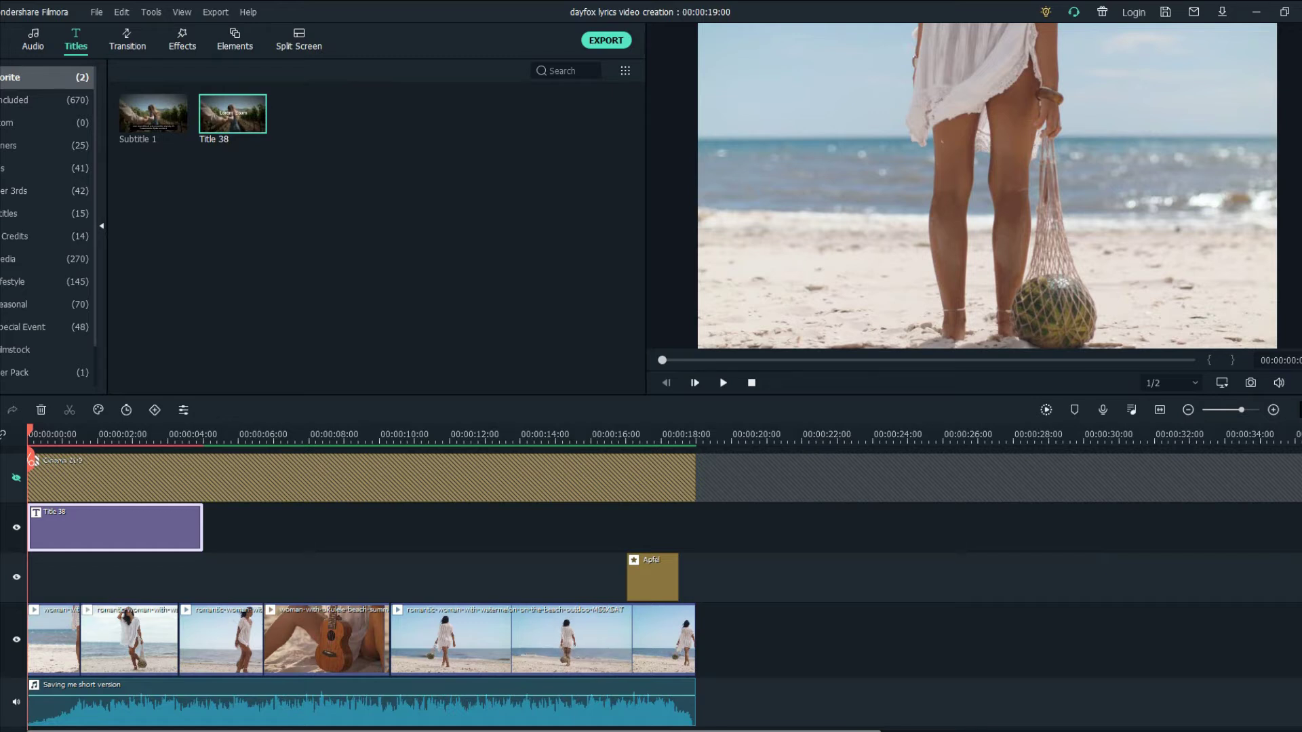
drag(202, 529, 191, 529)
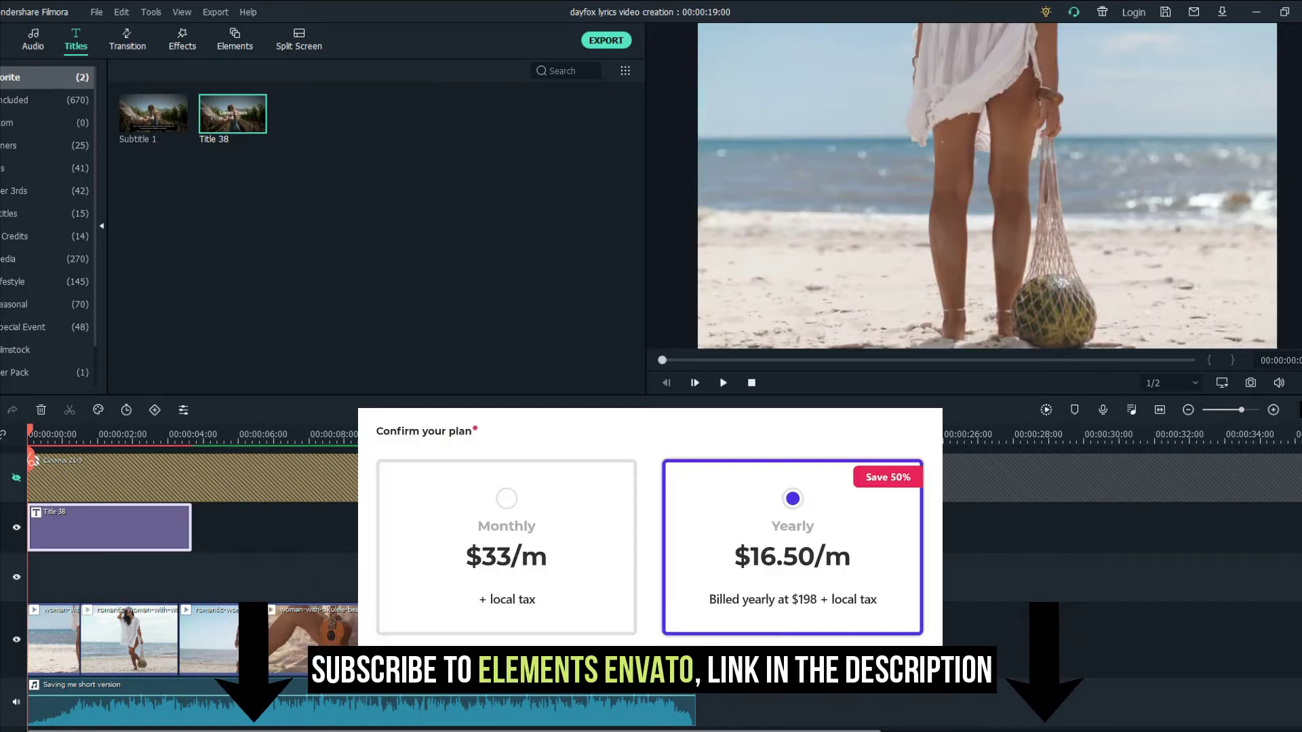
click(414, 532)
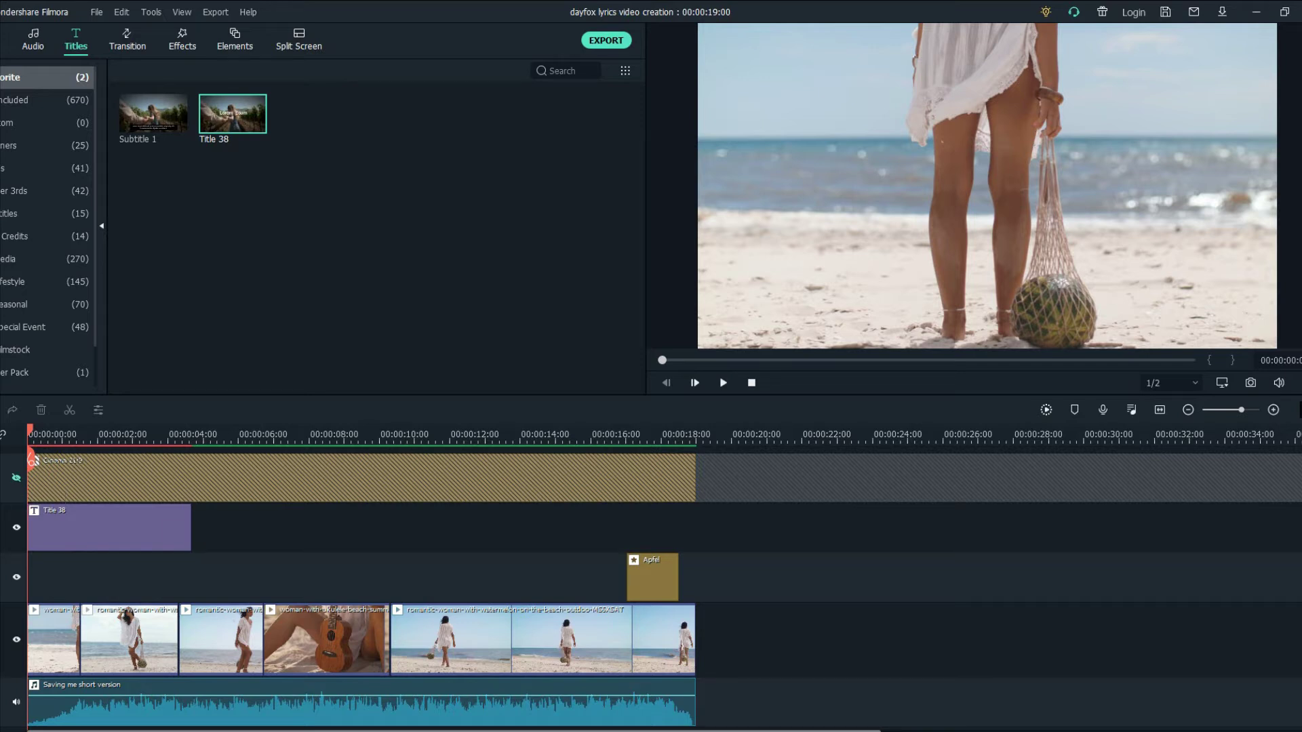
double_click(108, 528)
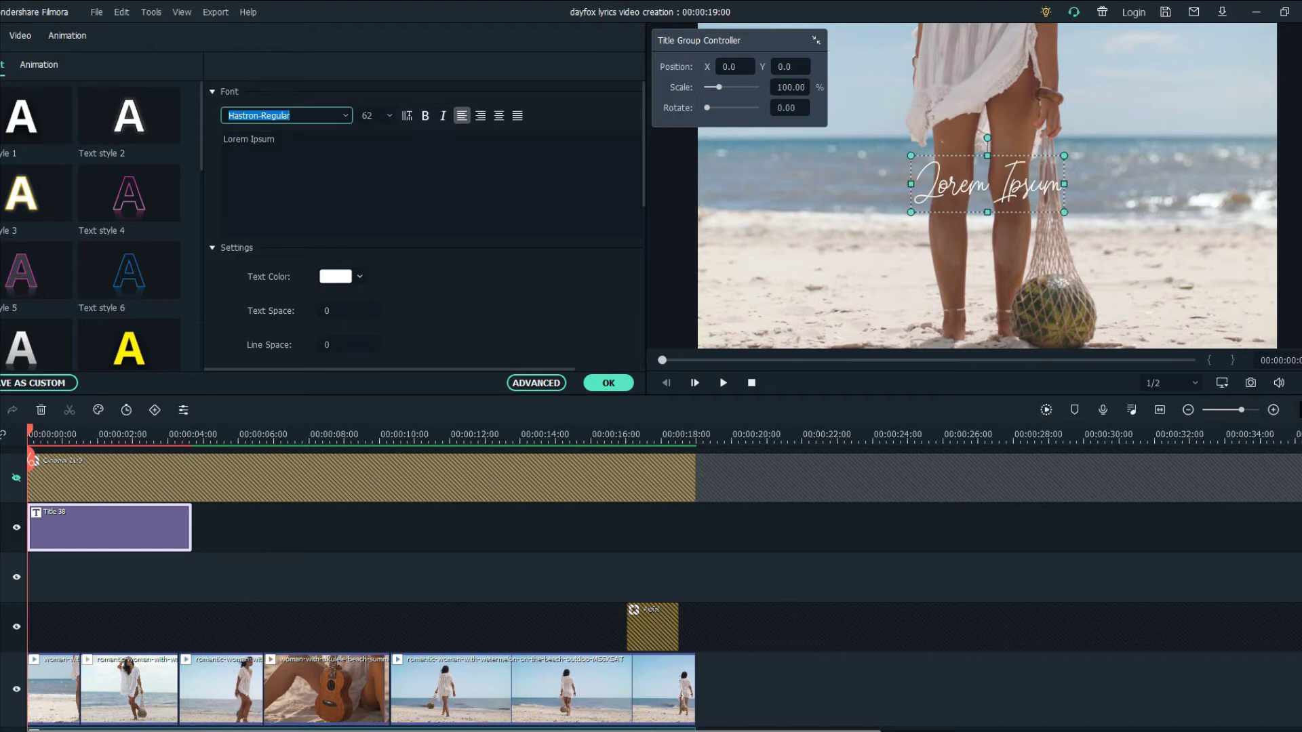
click(538, 381)
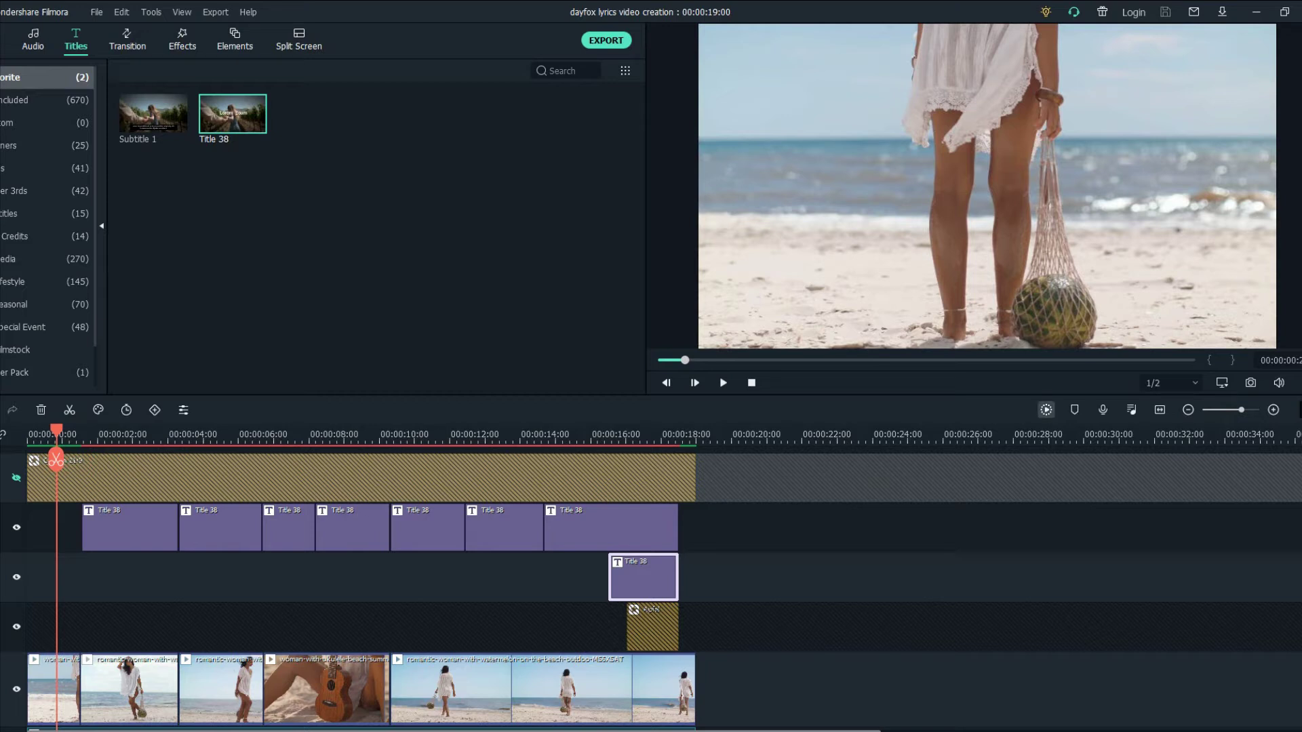
- Render the timeline preview with all the lyric titles in place
click(1046, 410)
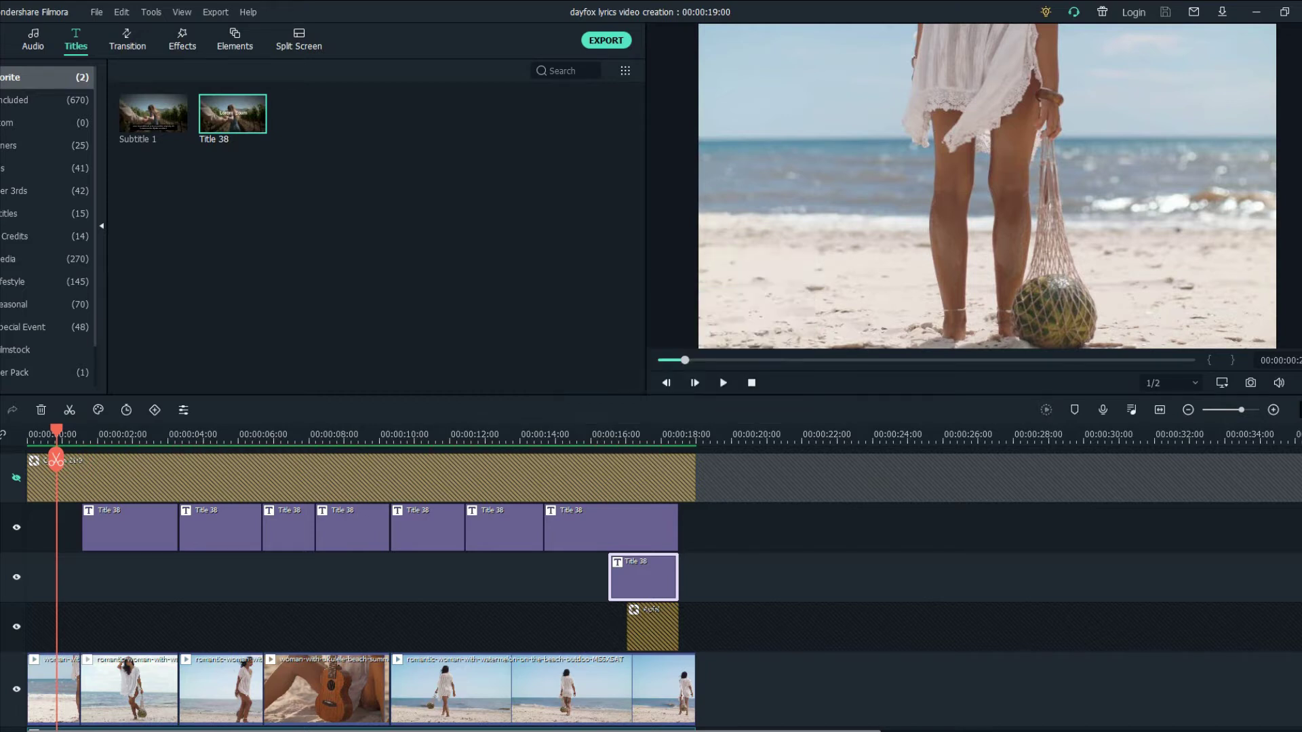
scroll(665, 576, up, 3)
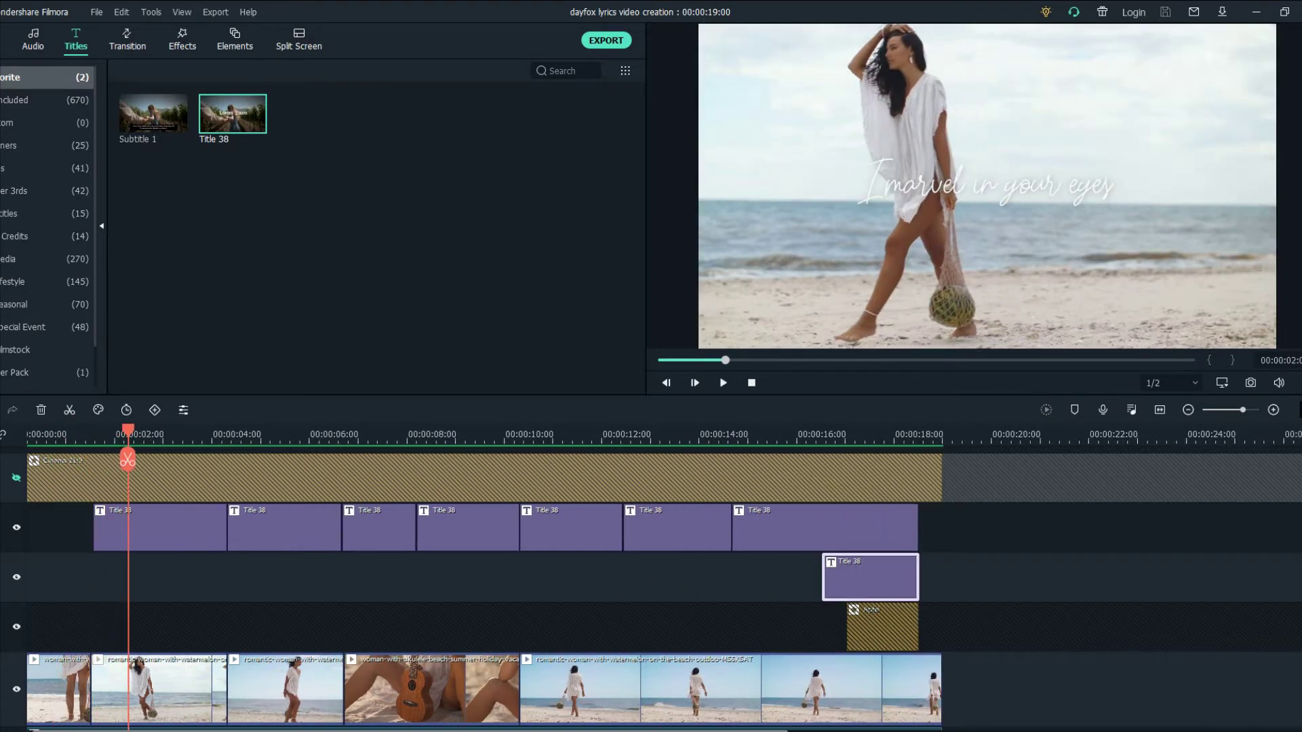
- Enable motion tracking on the second beach clip and fit the tracking box around the watermelon bag
double_click(160, 689)
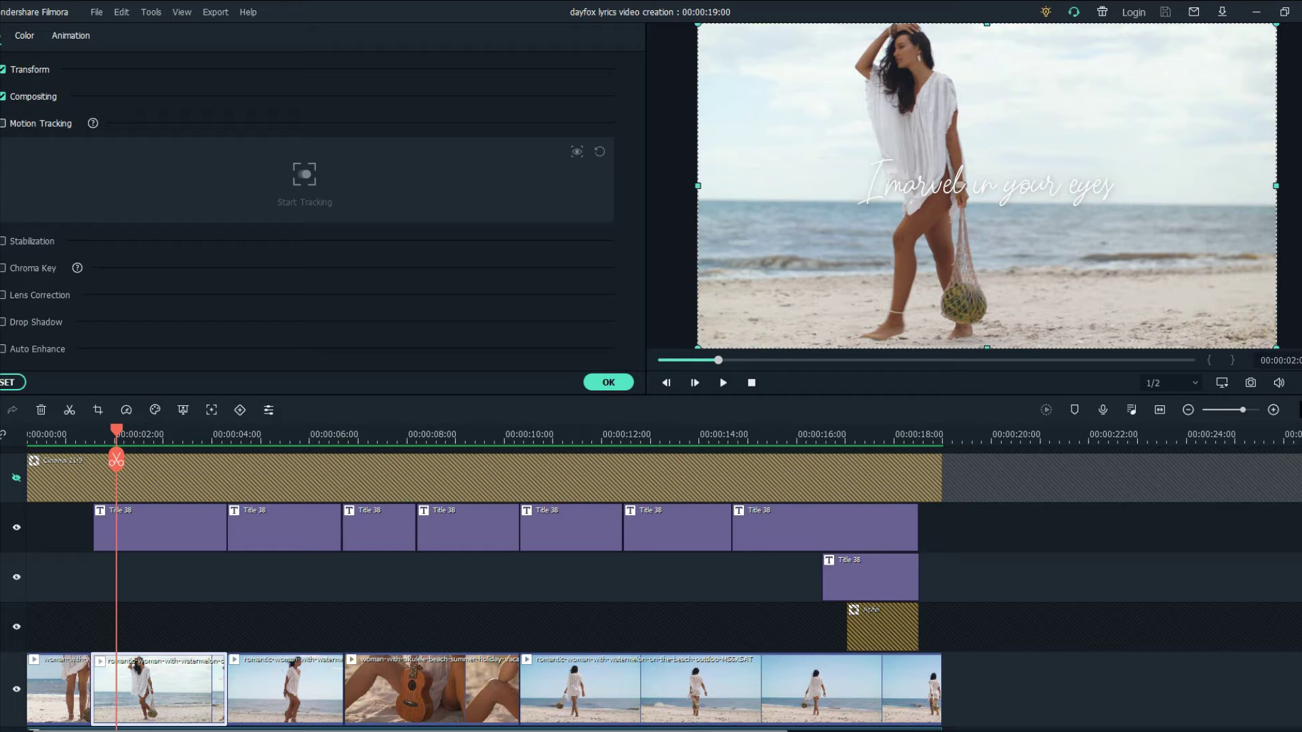
click(2, 124)
click(987, 183)
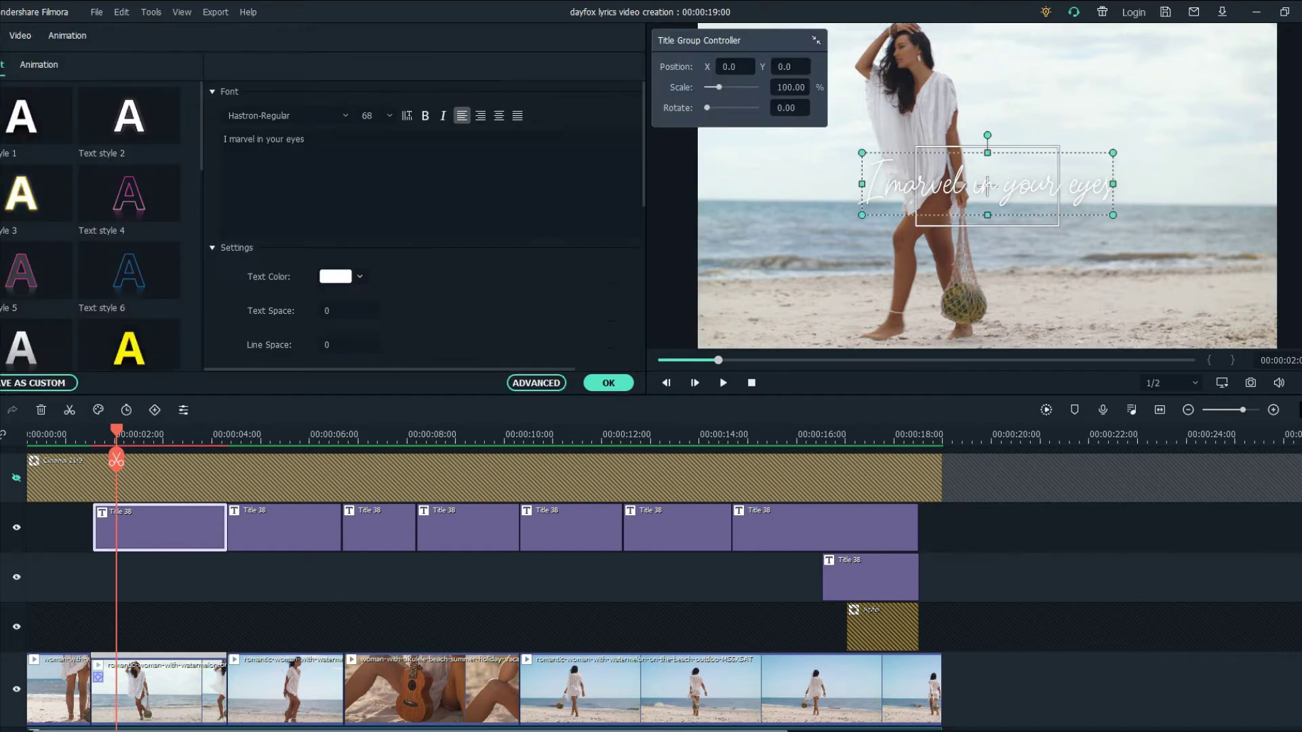
drag(987, 183, 960, 299)
drag(1032, 258, 991, 302)
drag(961, 303, 963, 302)
- Try to track the watermelon bag from the current frame, about two seconds in, and apply the tracking
click(304, 175)
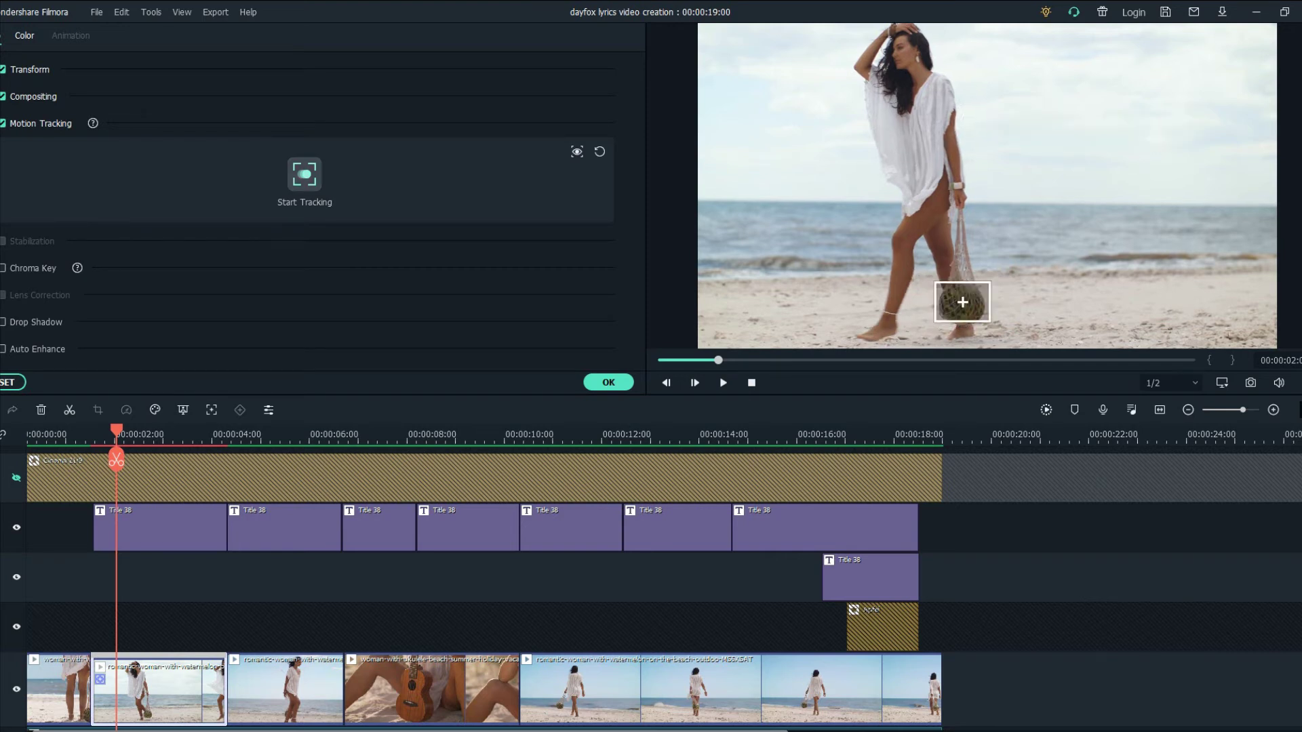
click(608, 382)
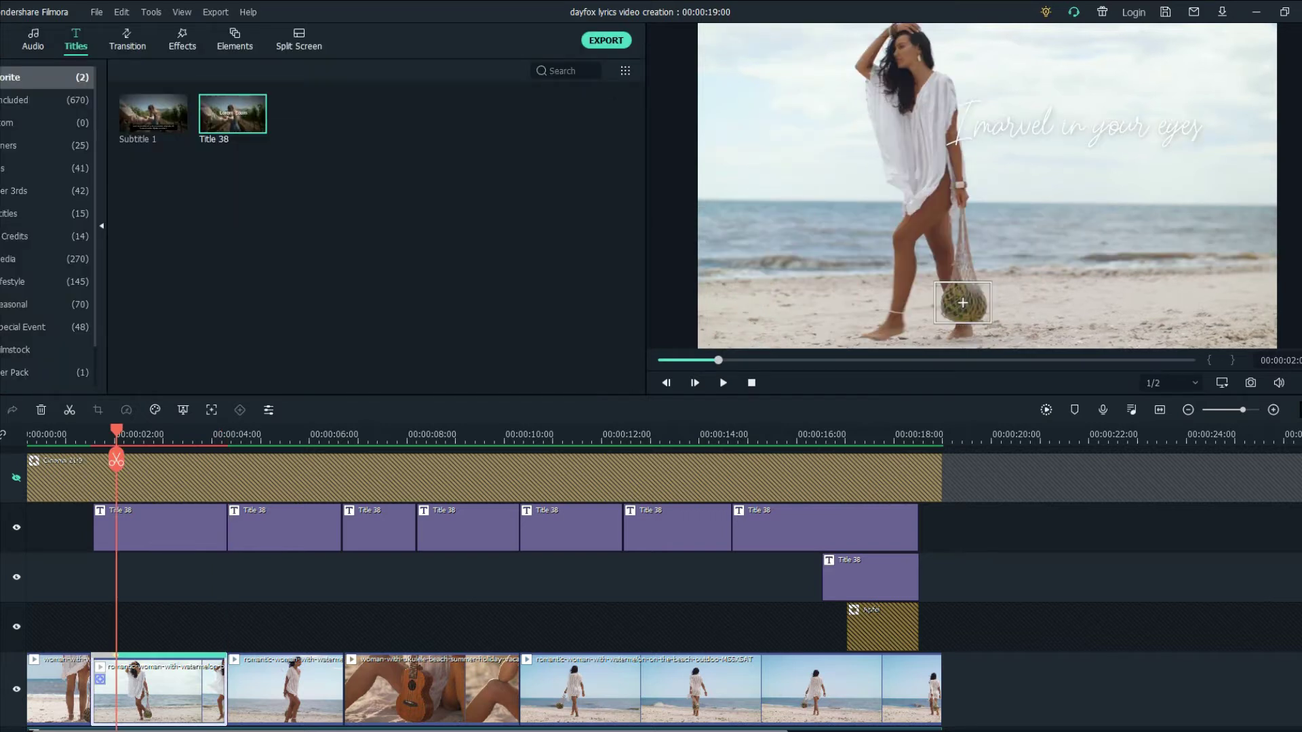
drag(160, 690, 158, 690)
- Undo the tracking and rerun it from the start of the second clip with the box recentred on the watermelon bag
drag(116, 460, 93, 471)
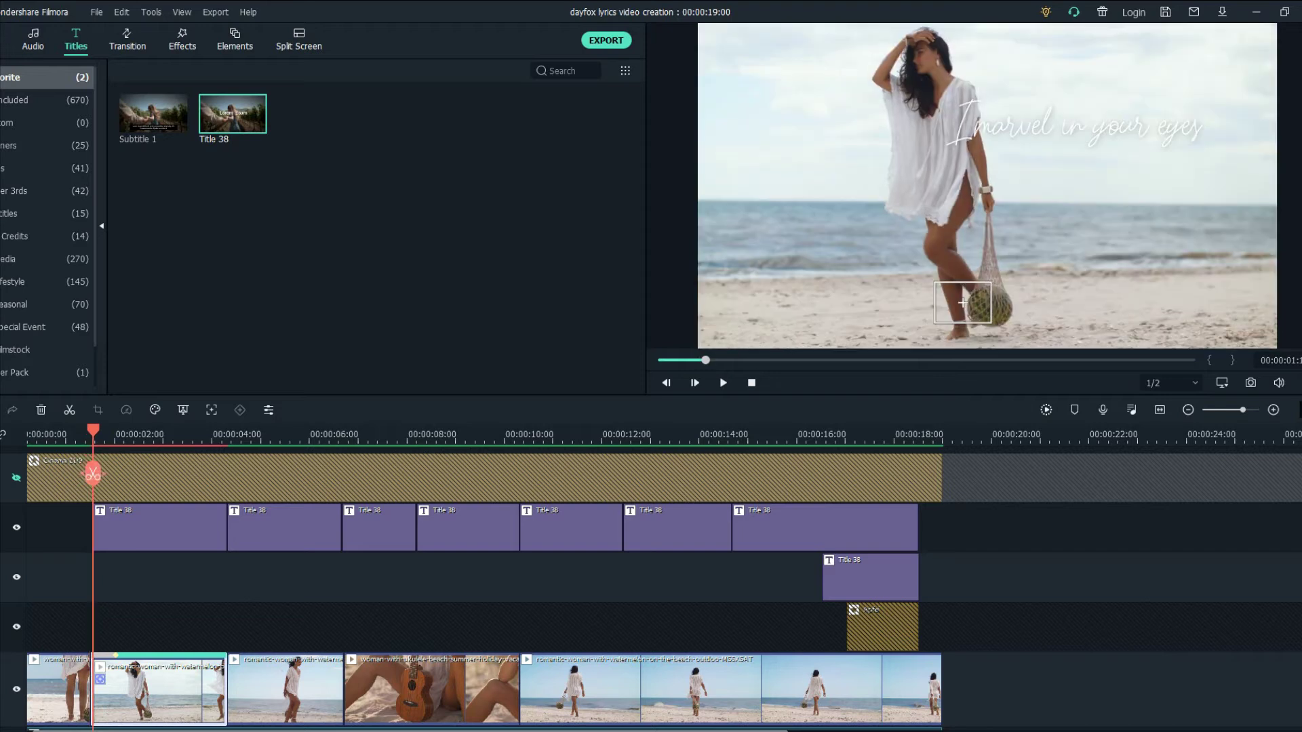
scroll(94, 471, up, 5)
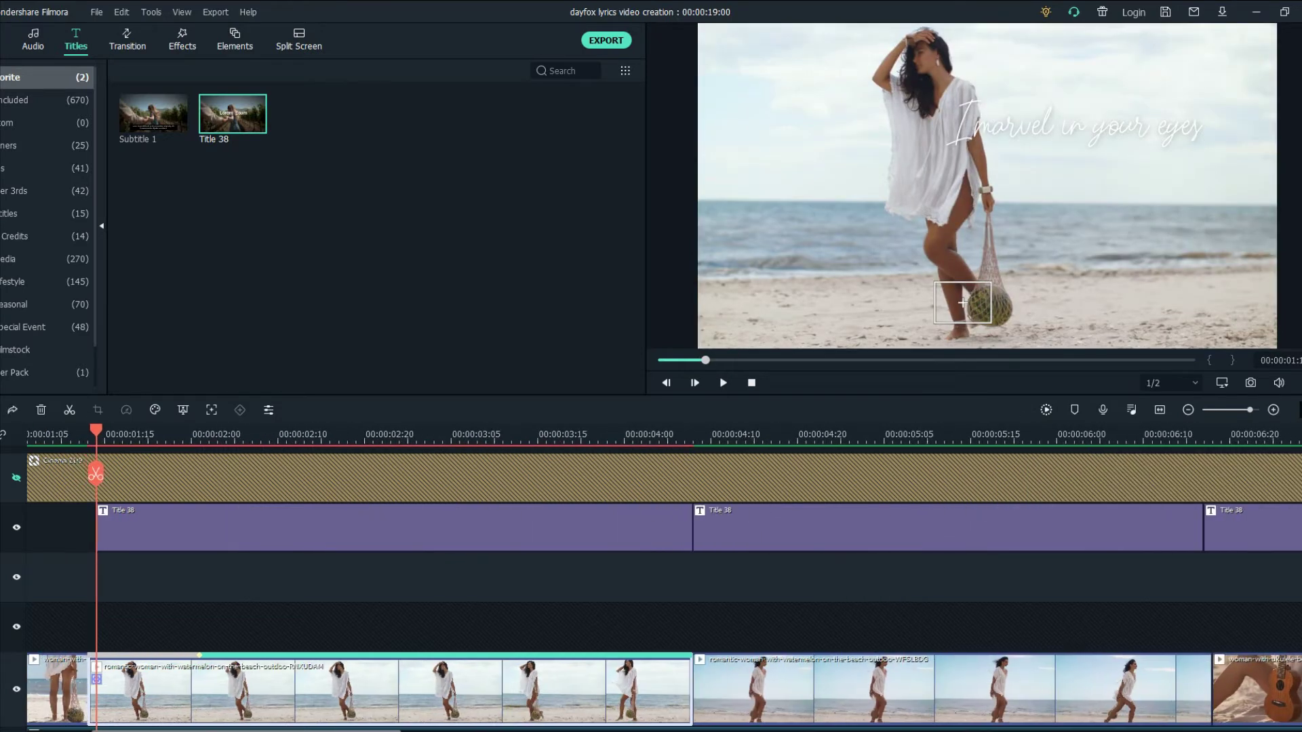
key(ctrl+z)
key(Left)
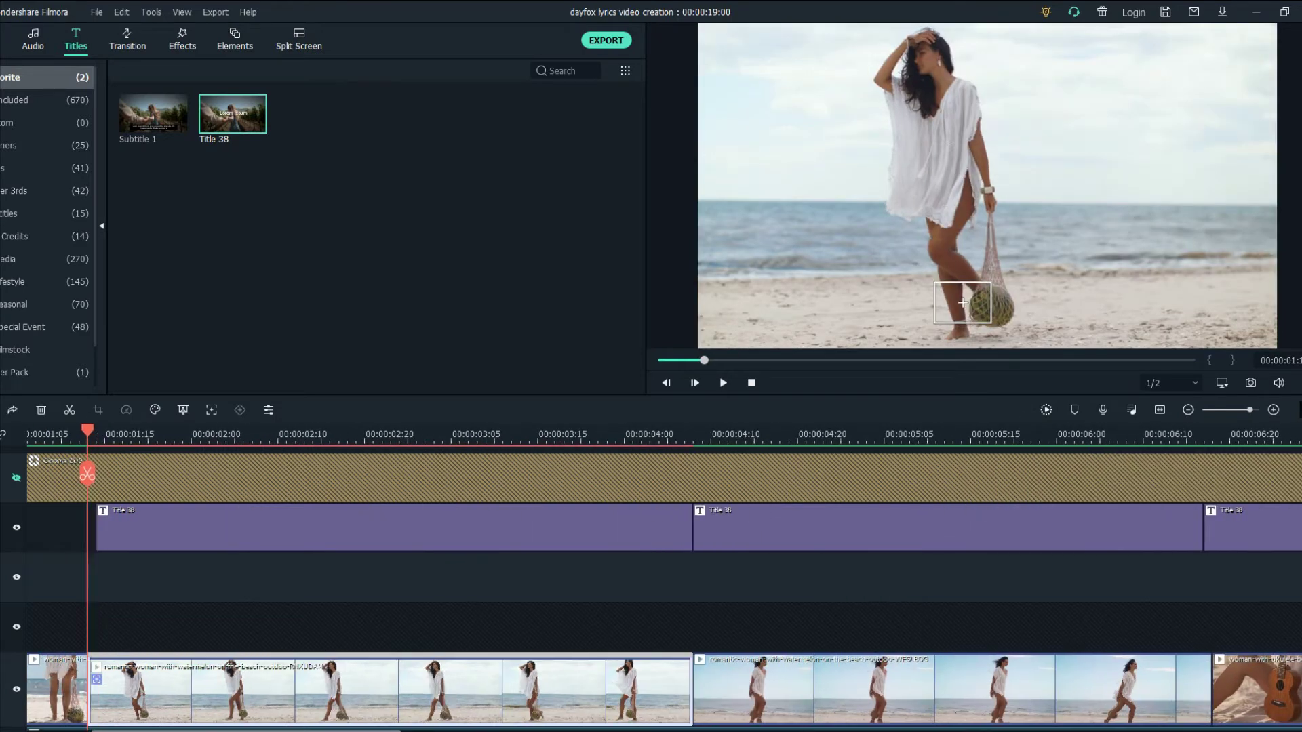
double_click(390, 691)
drag(963, 303, 986, 303)
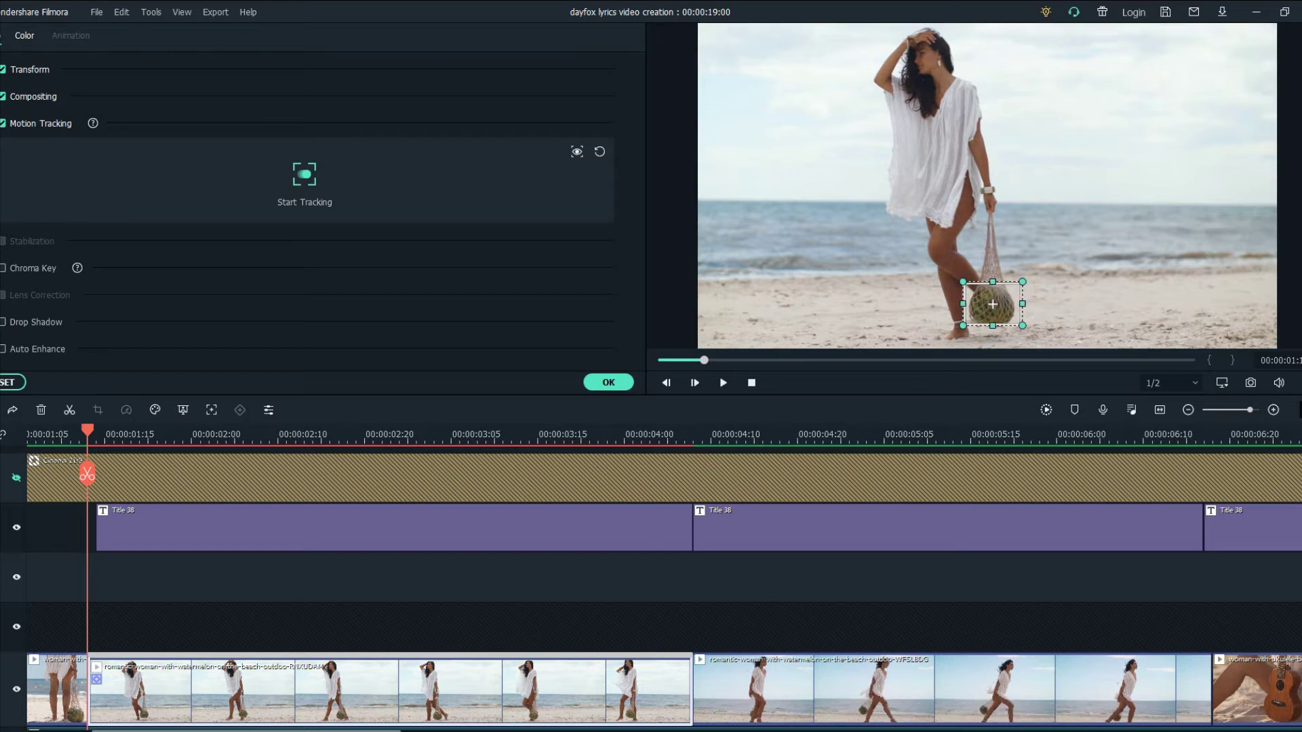
click(304, 174)
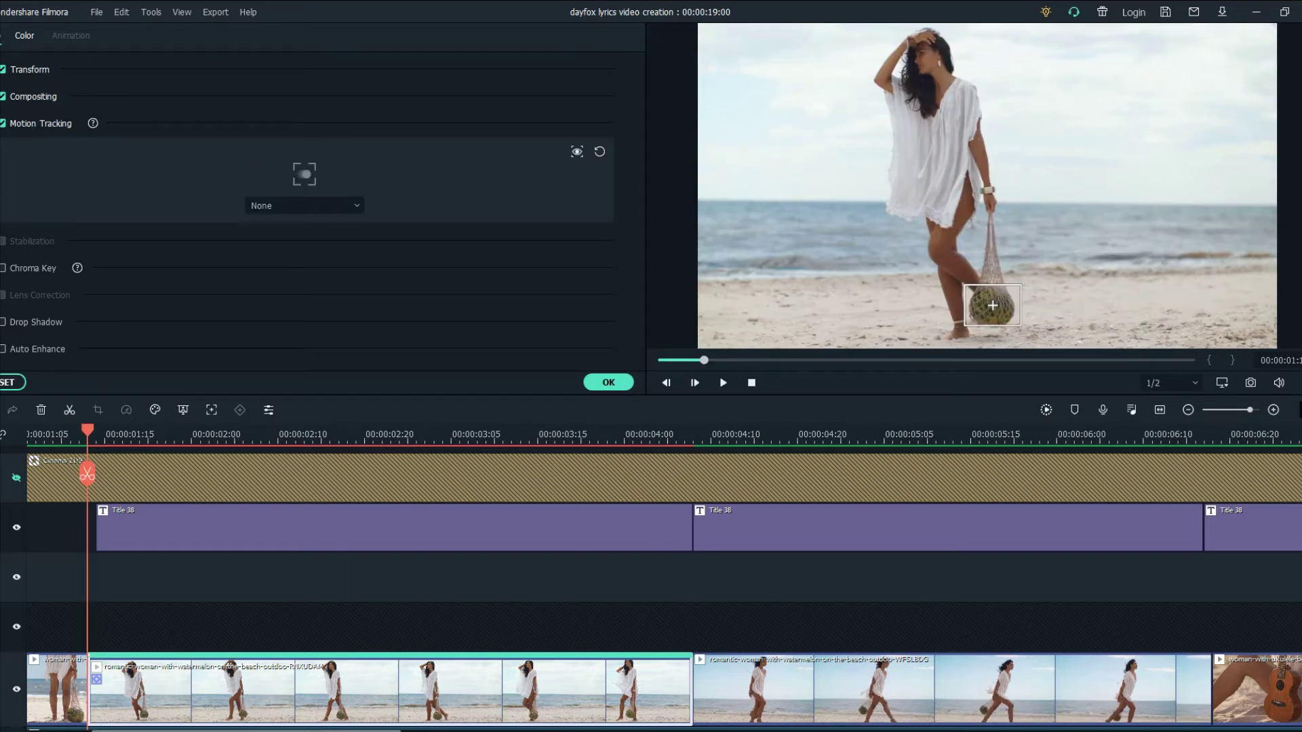
- Link Title 38 to the tracked motion and reposition its "I marvel in your eyes" text just above the watermelon bag
click(305, 206)
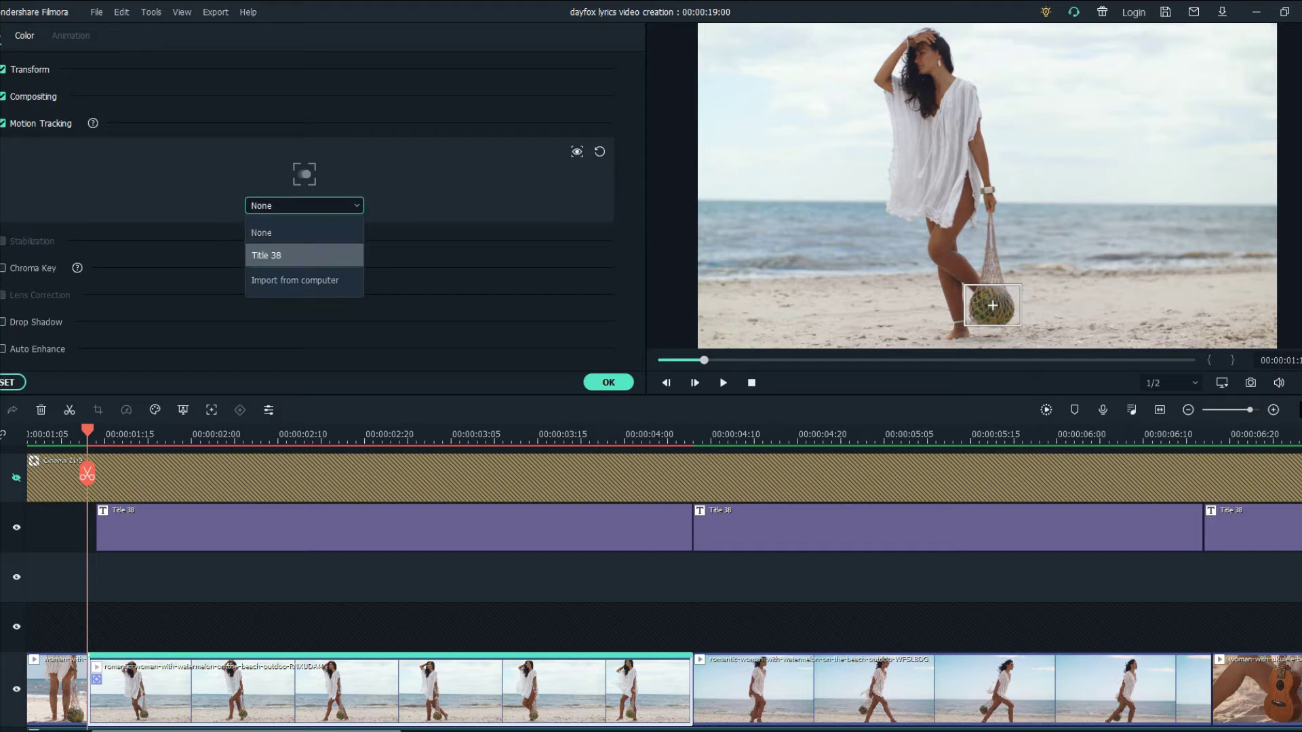
click(305, 255)
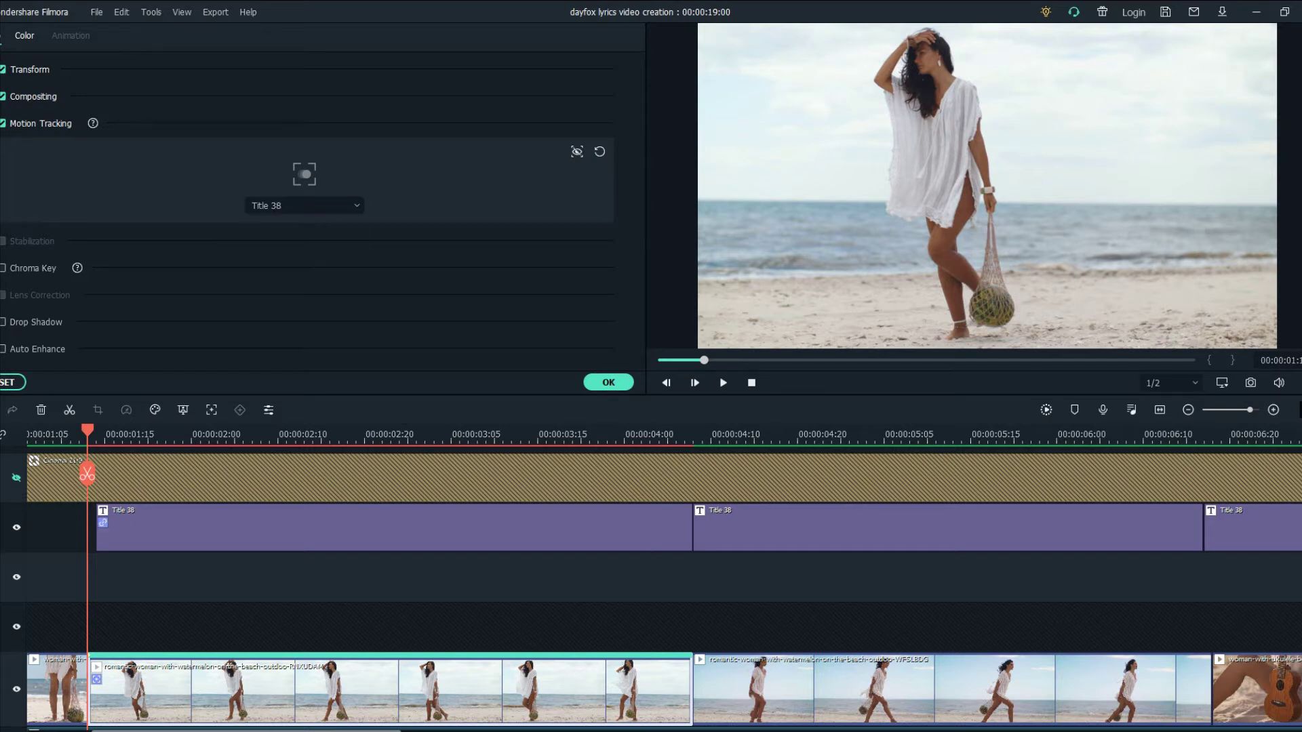
drag(970, 279, 893, 245)
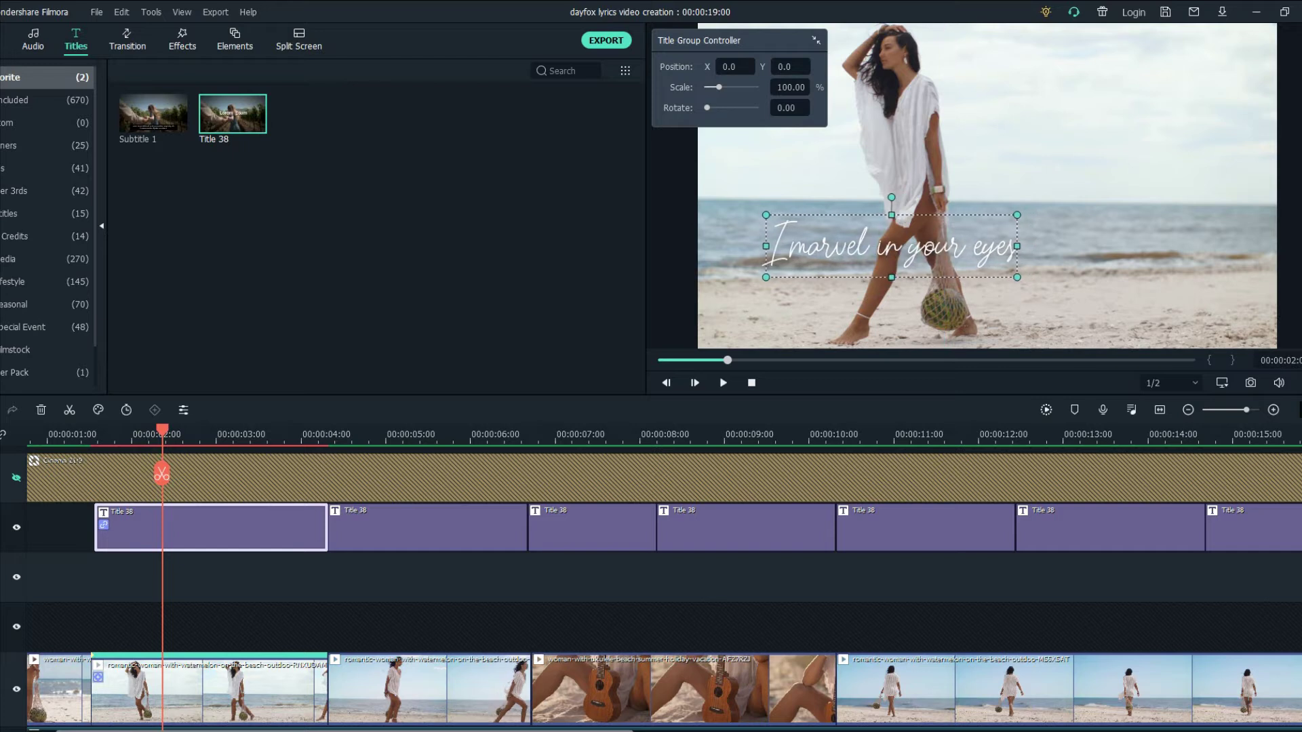
- Play the video from the beginning to check the tracked title over the beach clips, and save the project
key(Home)
key(space)
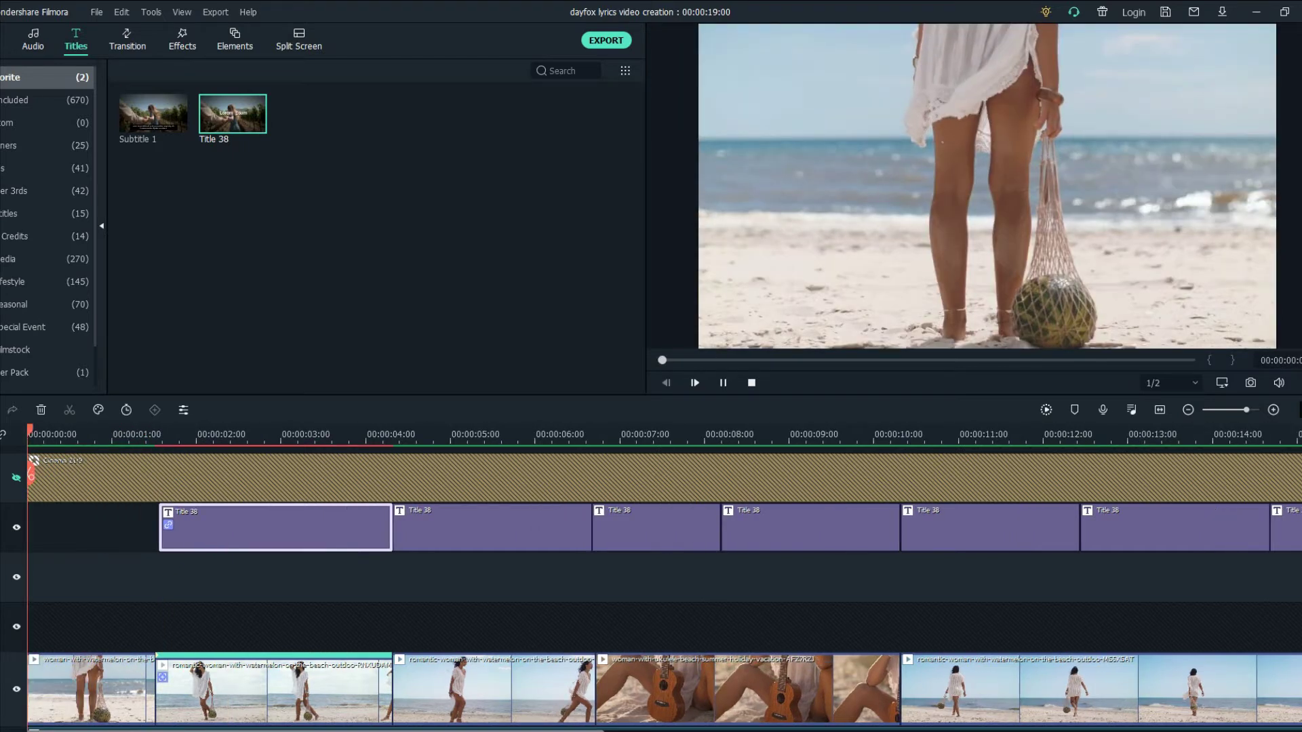
key(ctrl+s)
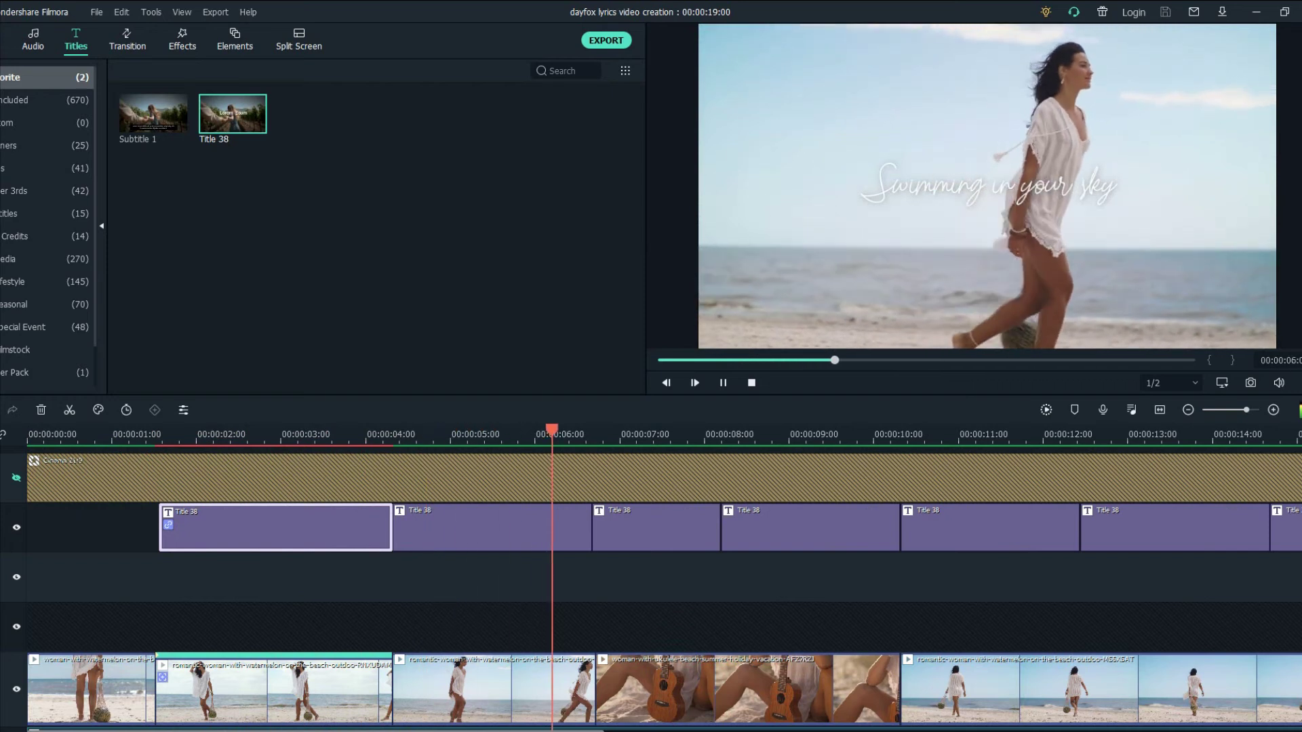
key(space)
- Apply the typewriter text animation to the "Swimming in your sky" title, preview it and save the project
drag(615, 473, 419, 474)
double_click(420, 527)
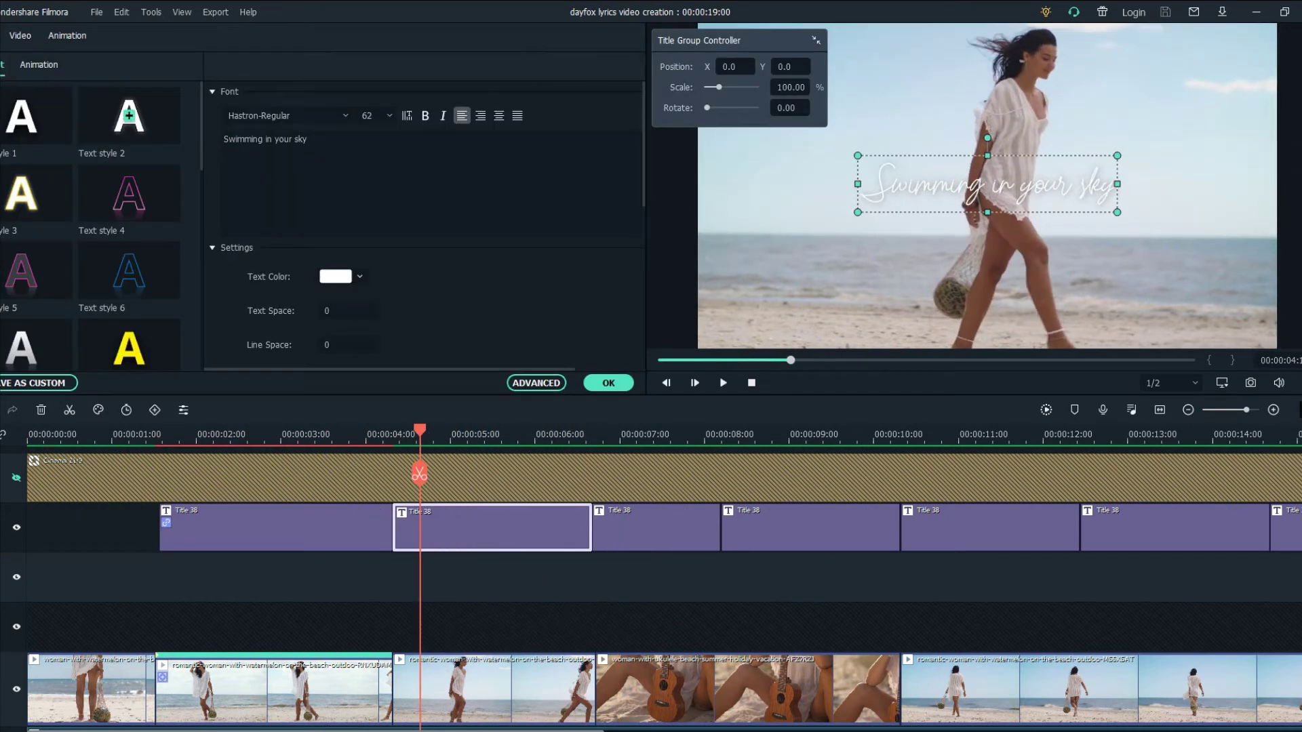
click(38, 65)
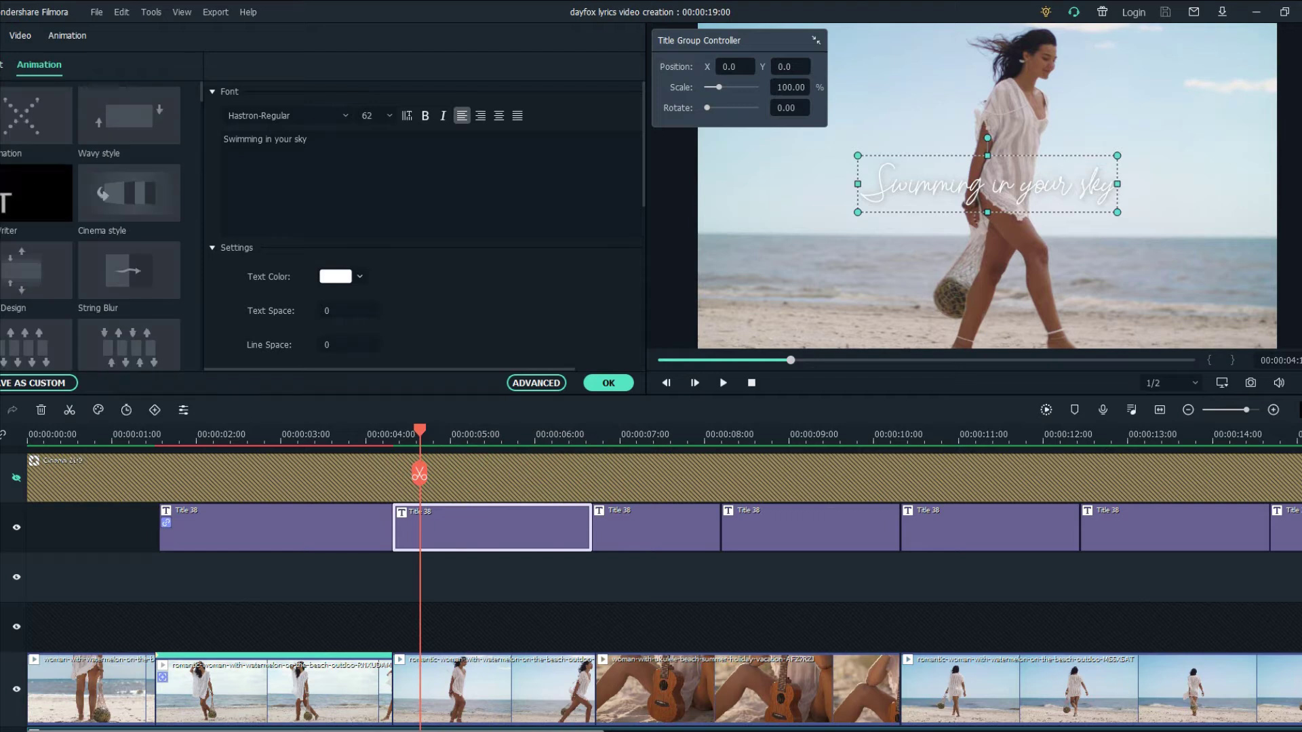
double_click(35, 194)
click(36, 193)
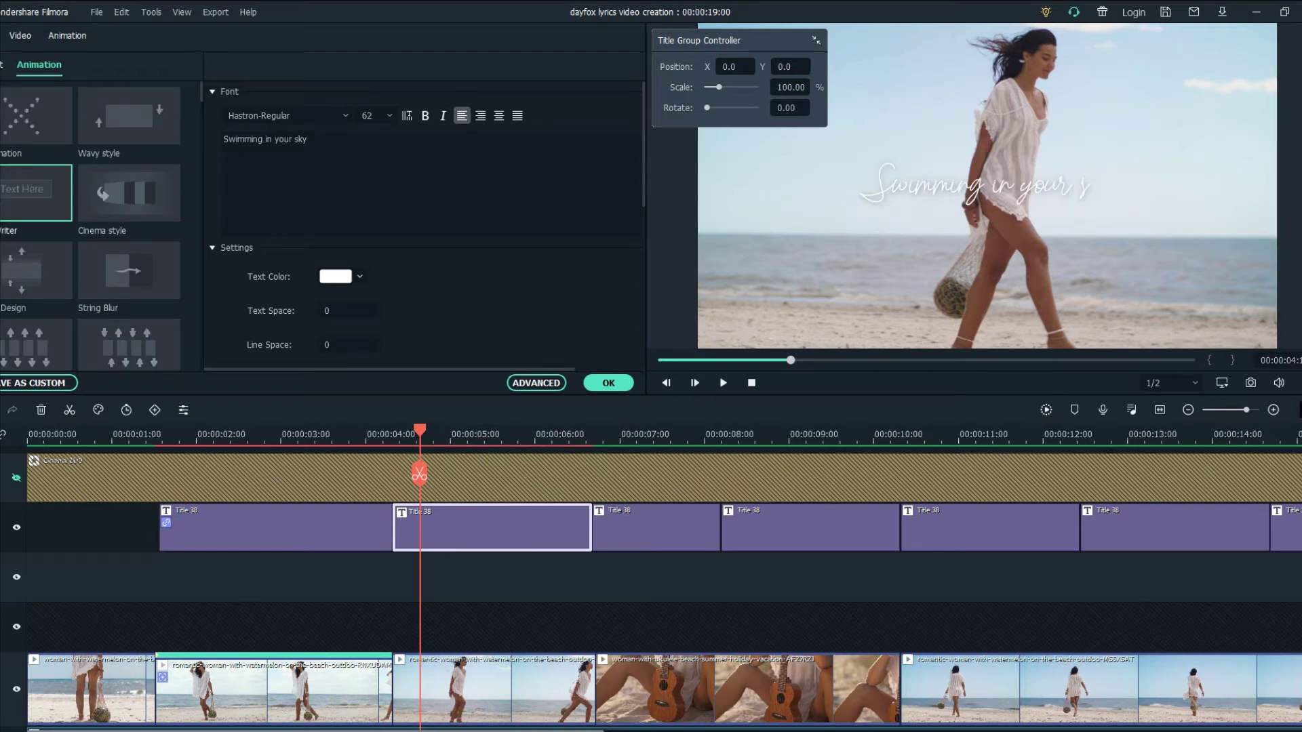
click(369, 434)
click(608, 383)
key(space)
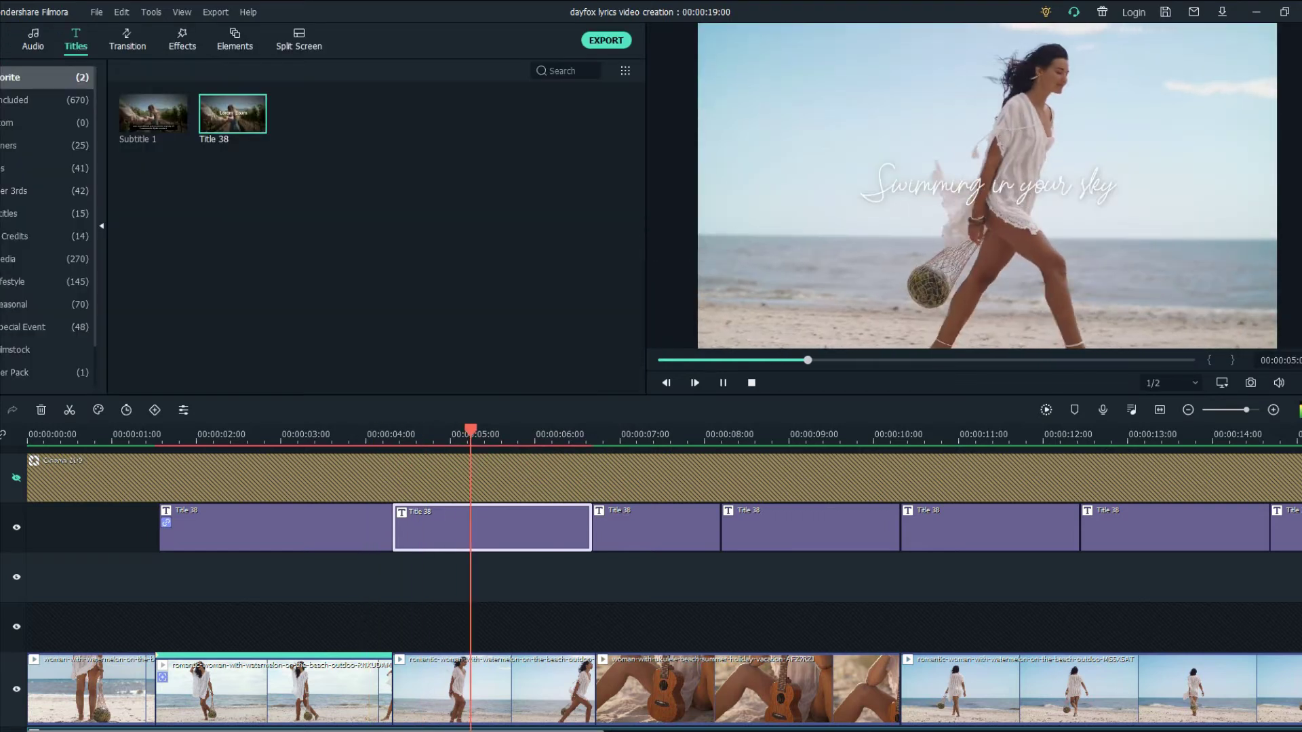
key(ctrl+s)
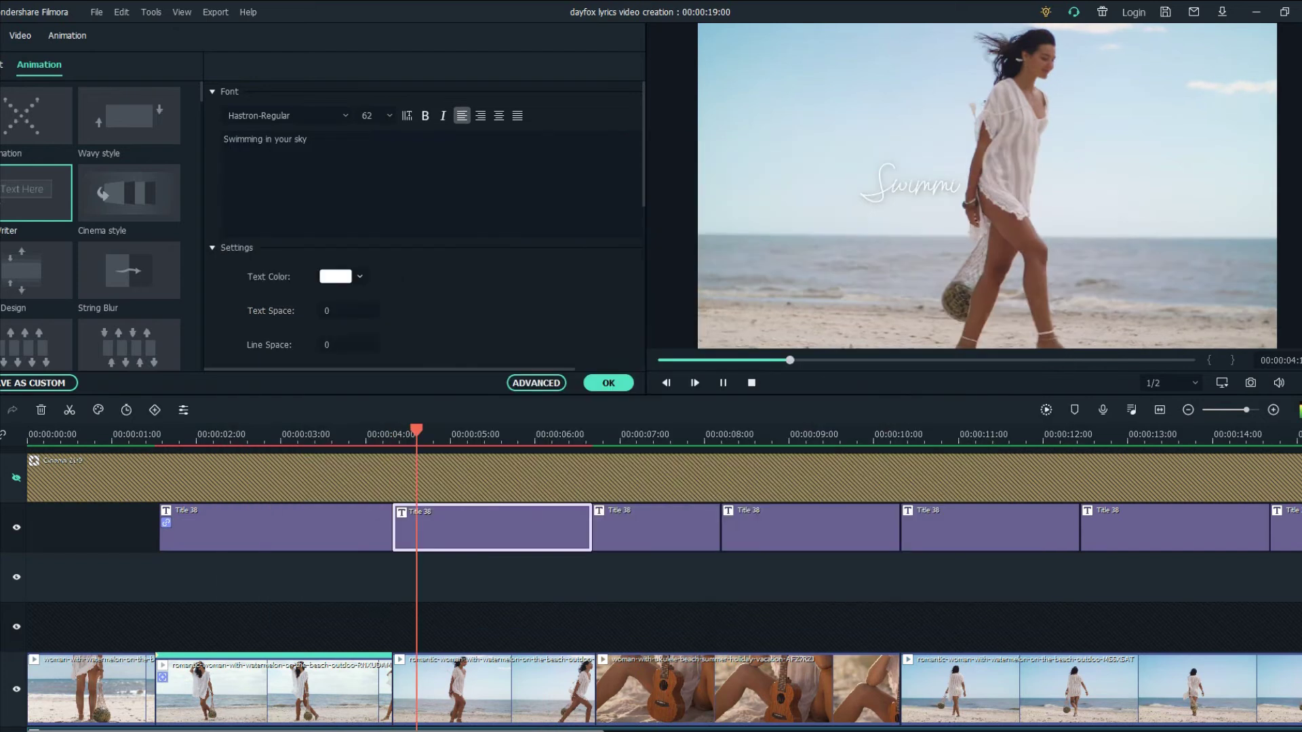
- Enable motion tracking on the ukulele clip, fit the tracking box around the sound hole and run the tracking from the clip's start
click(597, 434)
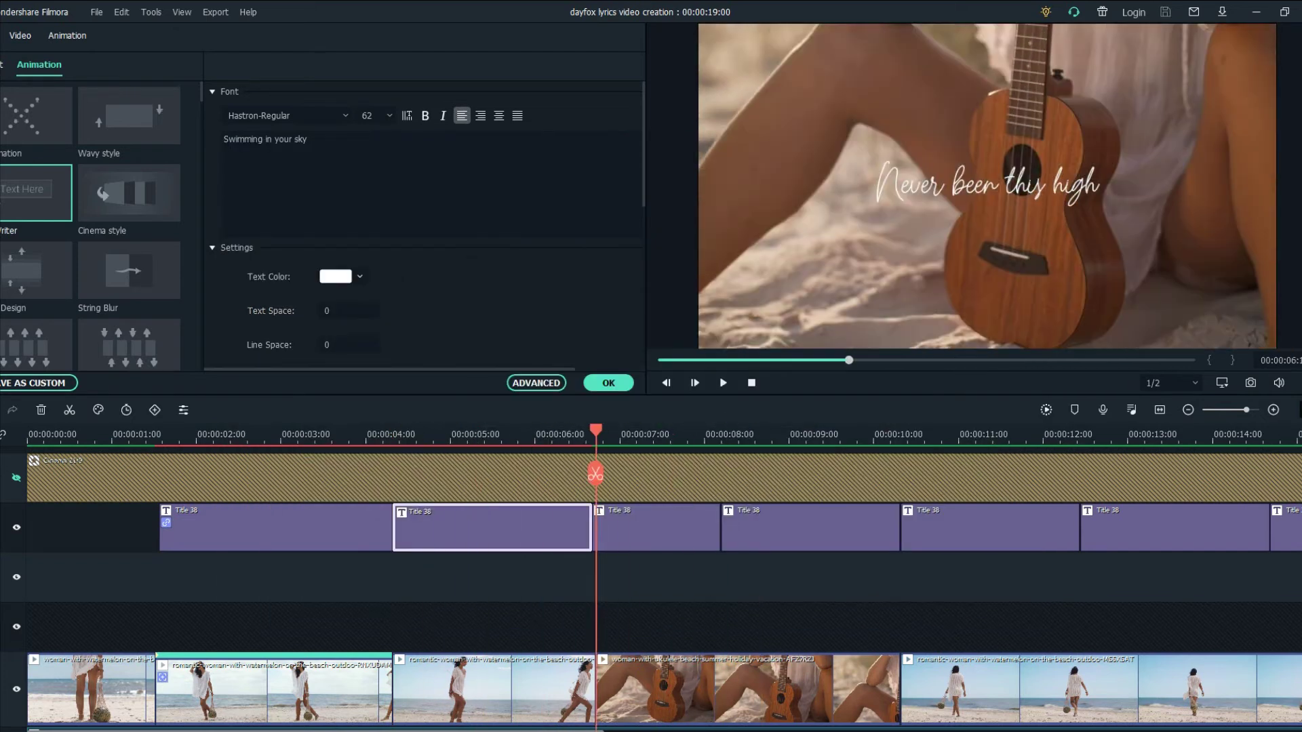
click(678, 691)
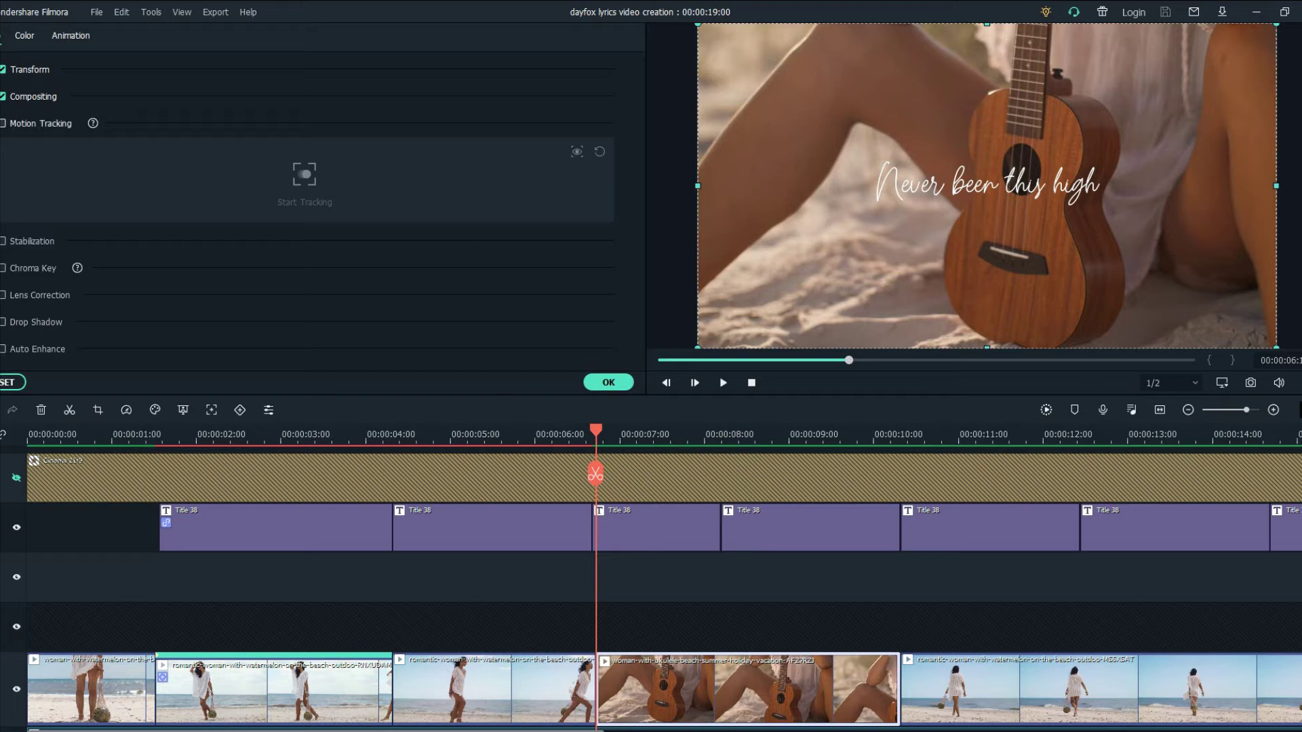
click(3, 124)
drag(985, 185, 1027, 174)
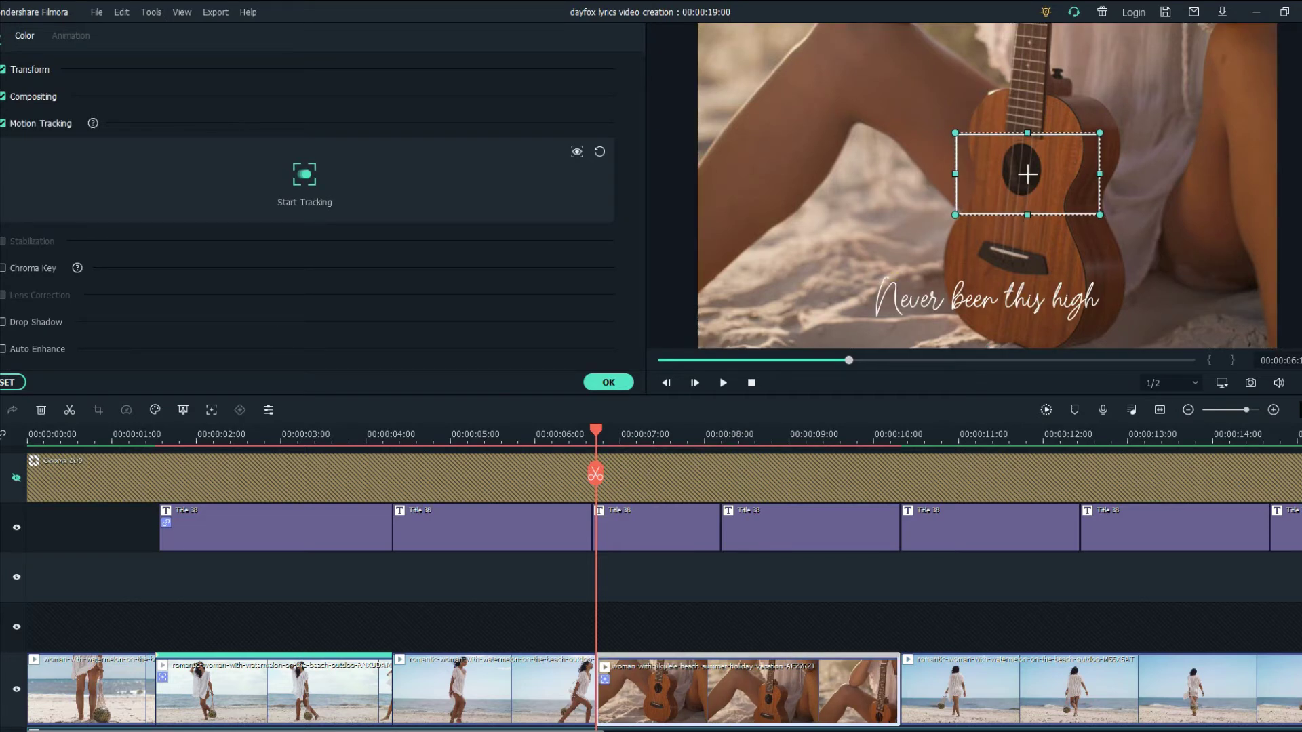
drag(1100, 215, 1045, 195)
click(305, 180)
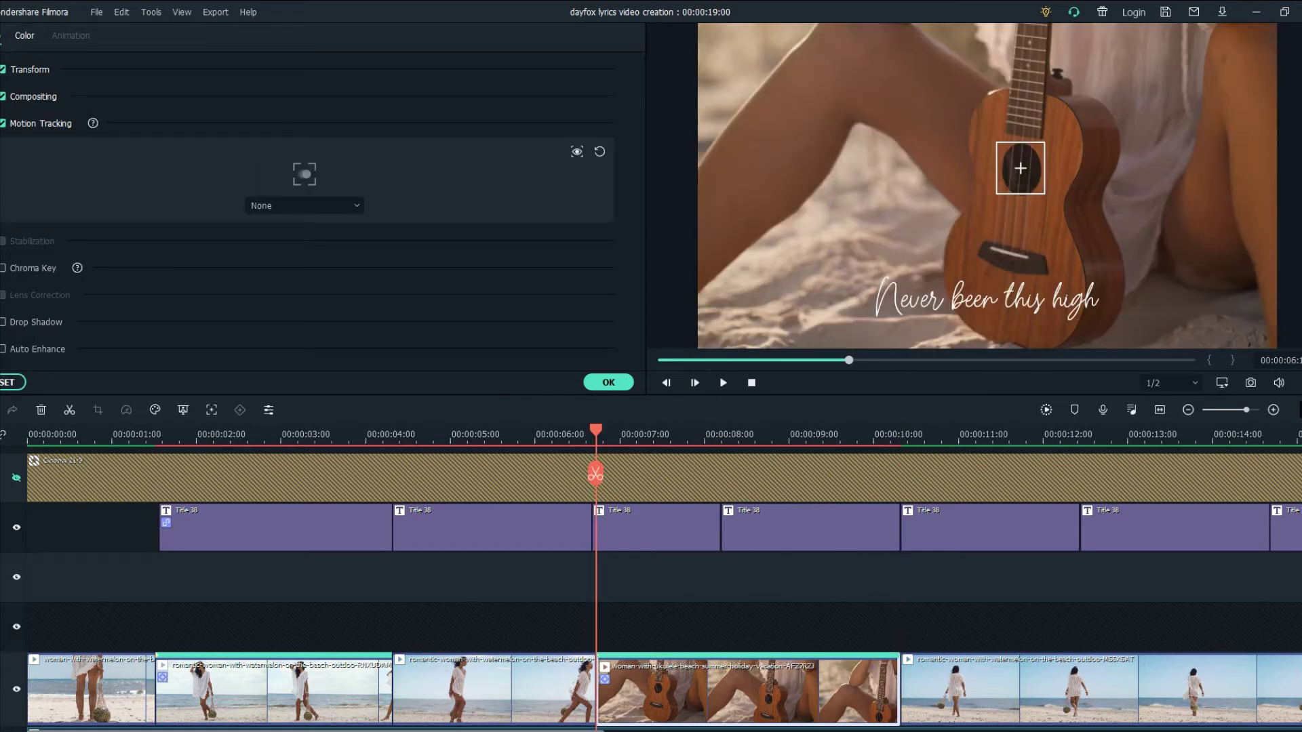
click(608, 383)
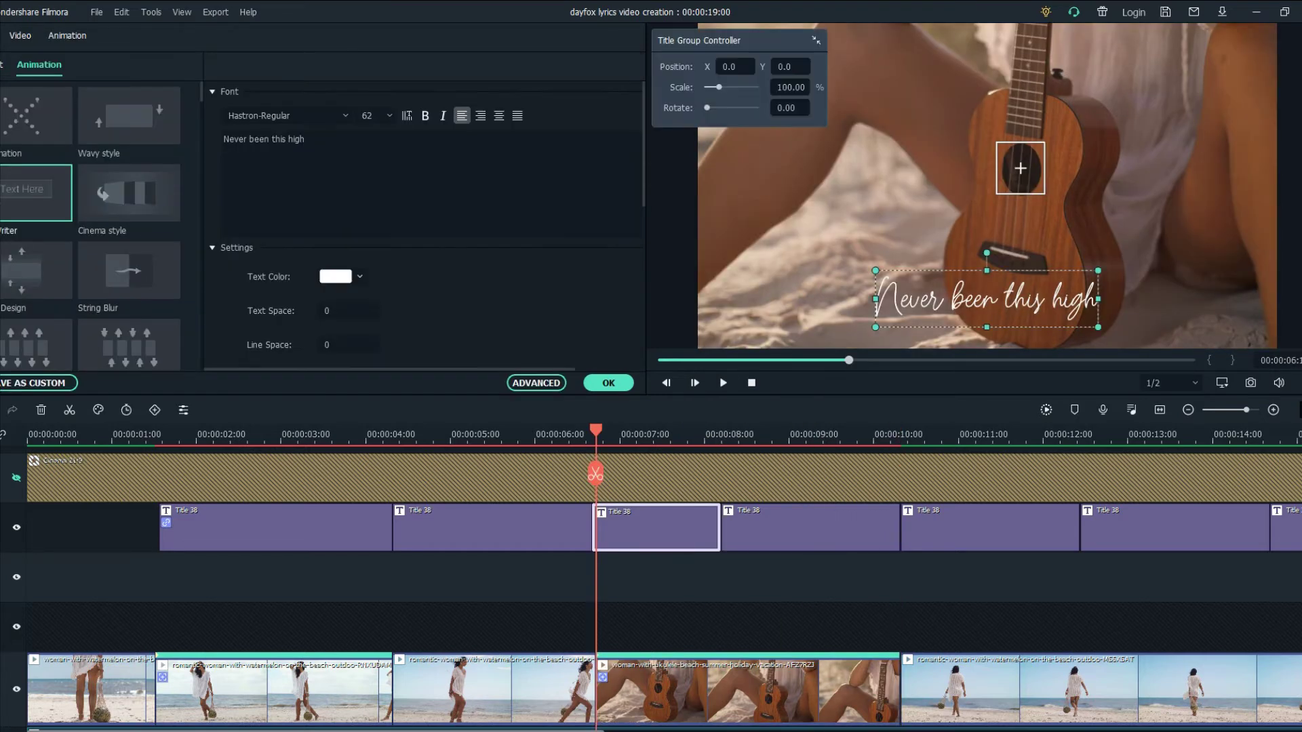
- Split the tracked ukulele clip where the "Oh, this High.." title begins, and link the first part's tracking to Title 38
click(678, 693)
drag(596, 431, 717, 431)
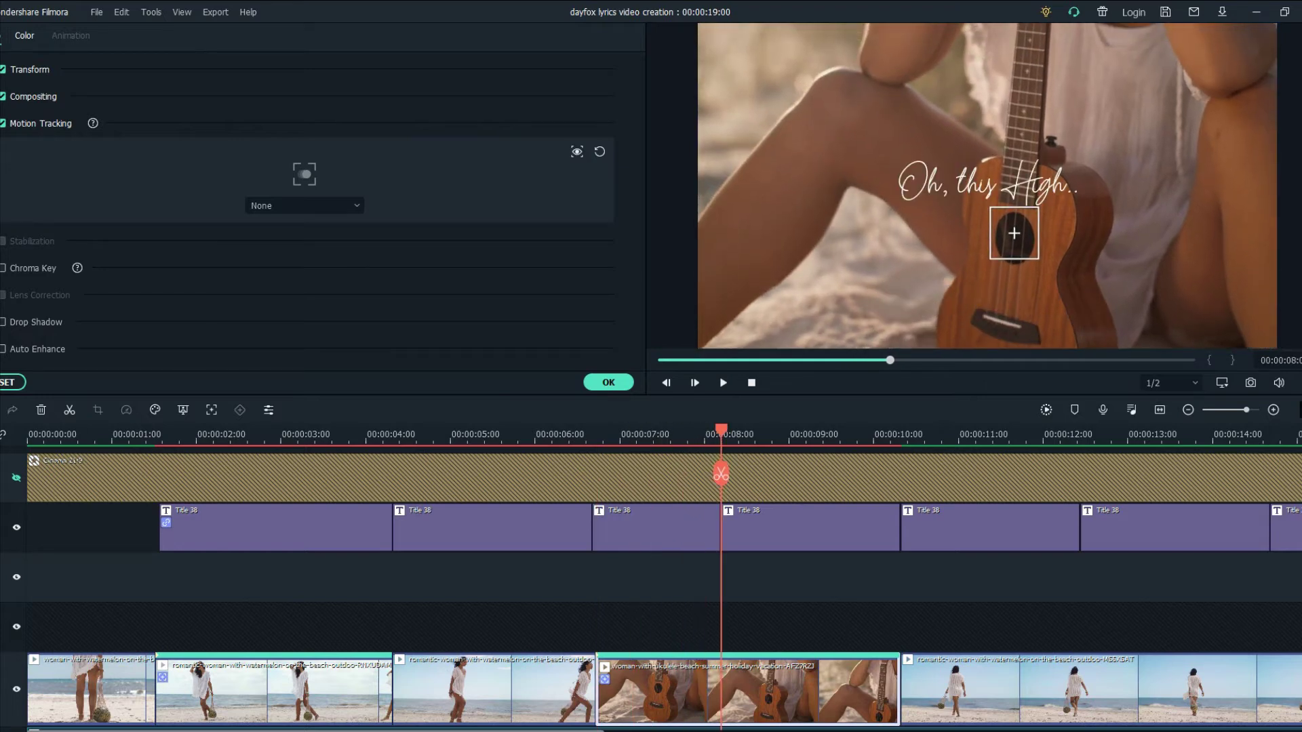
key(ctrl+b)
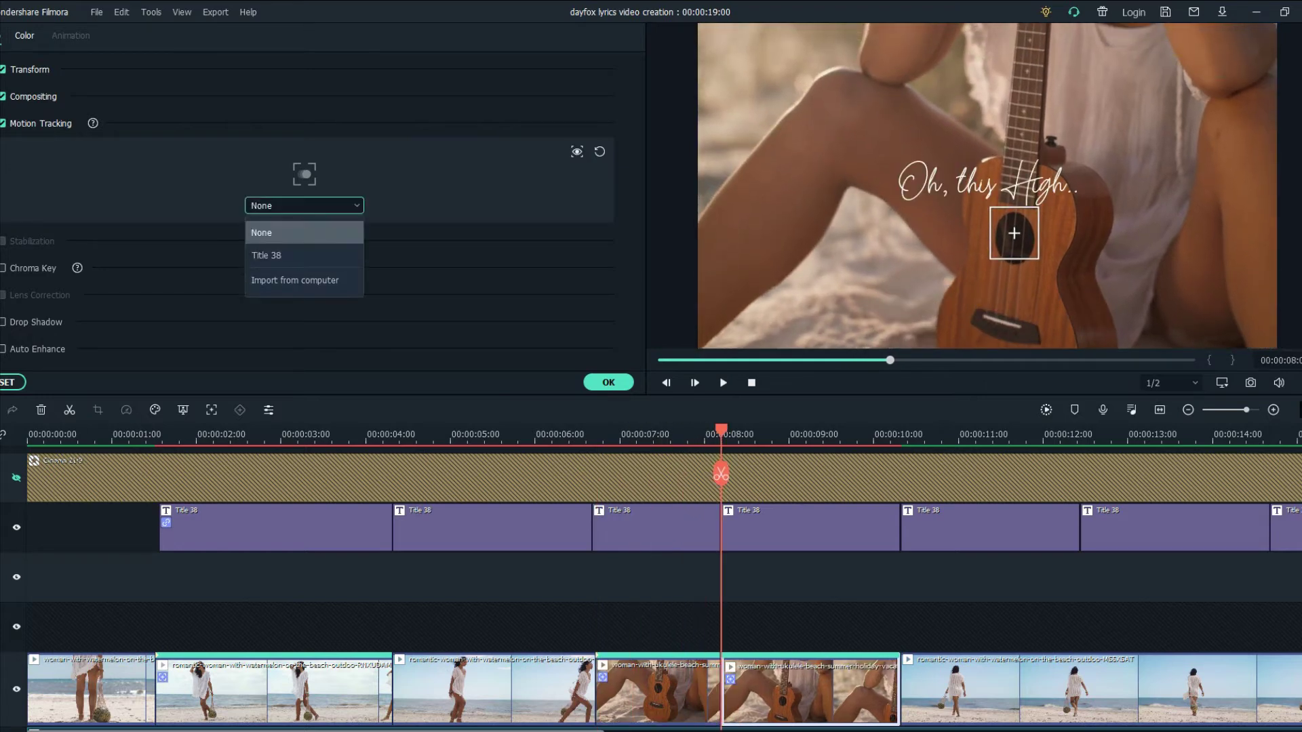
click(658, 693)
click(305, 205)
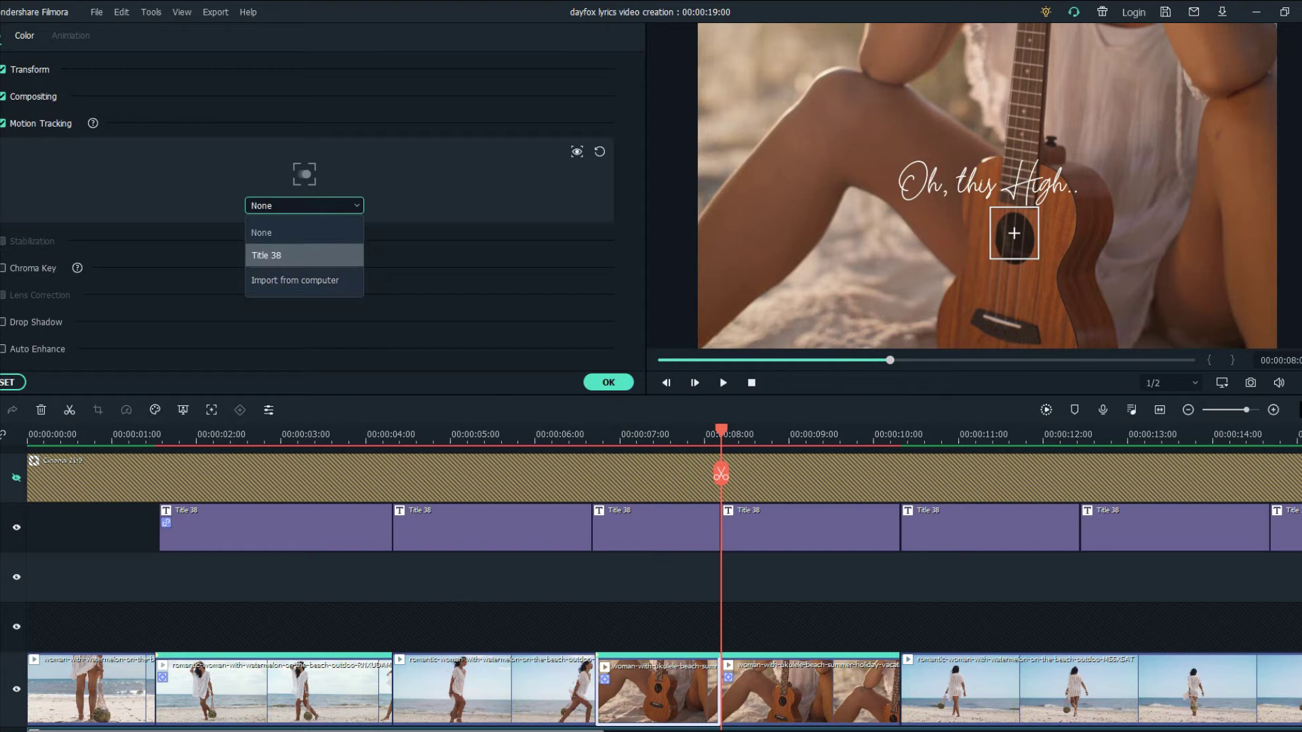
click(304, 256)
- Link the second ukulele part's motion tracking to the "Oh, this High.." Title 38
click(810, 528)
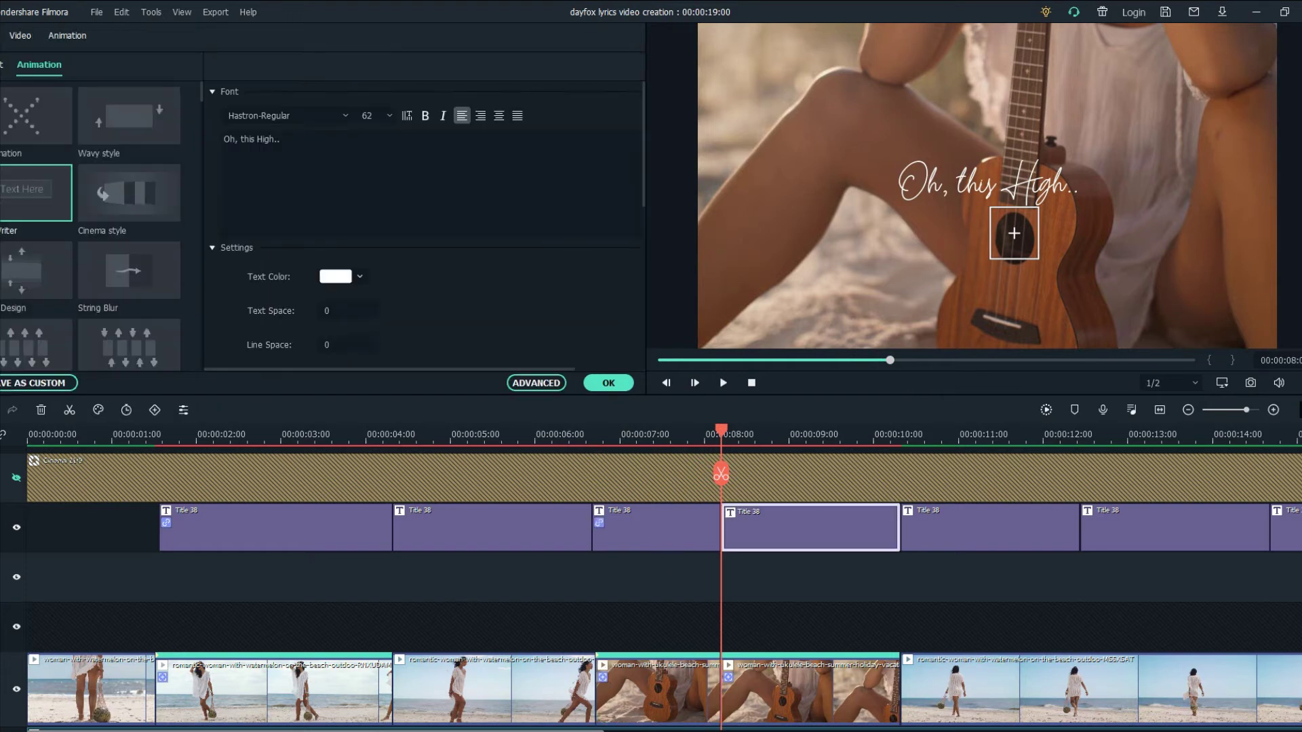
click(810, 693)
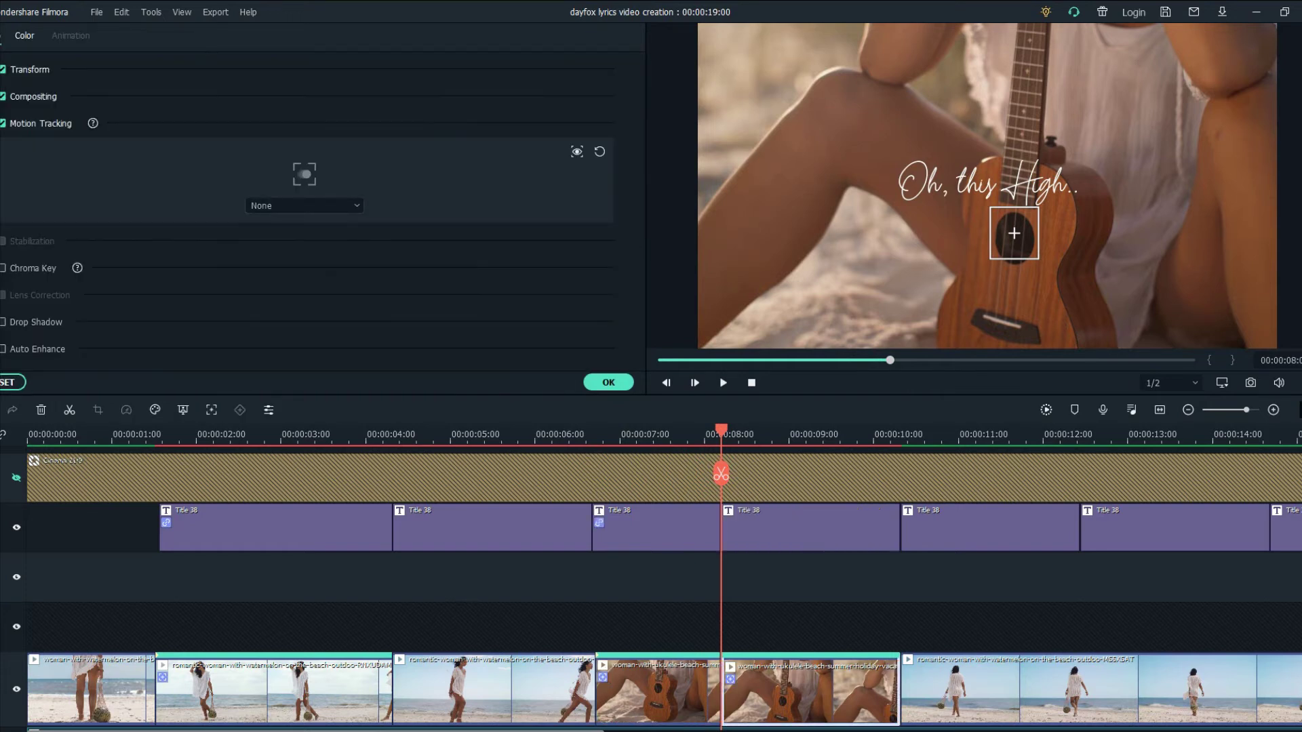
click(304, 205)
click(292, 252)
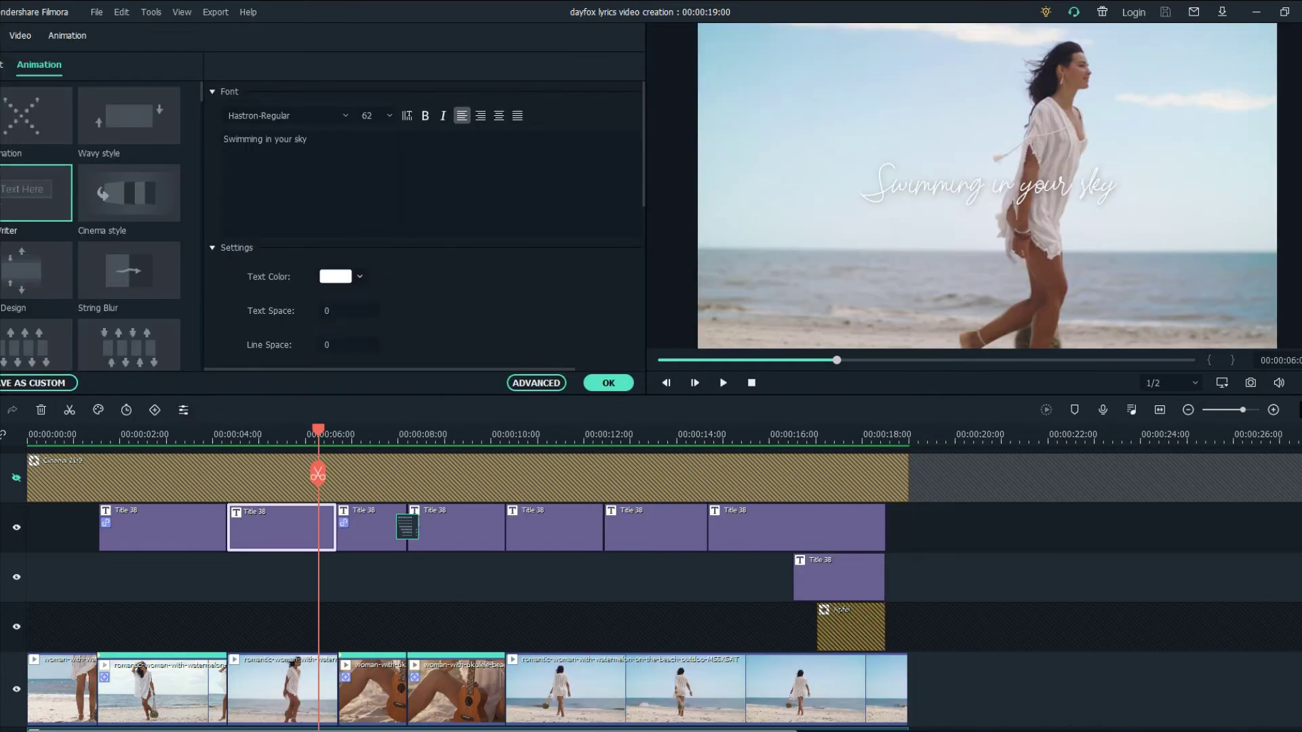
- Add a keyframe at the start of the "Swimming in your sky" title with 400% scale and a Y position of -352
drag(319, 430, 227, 430)
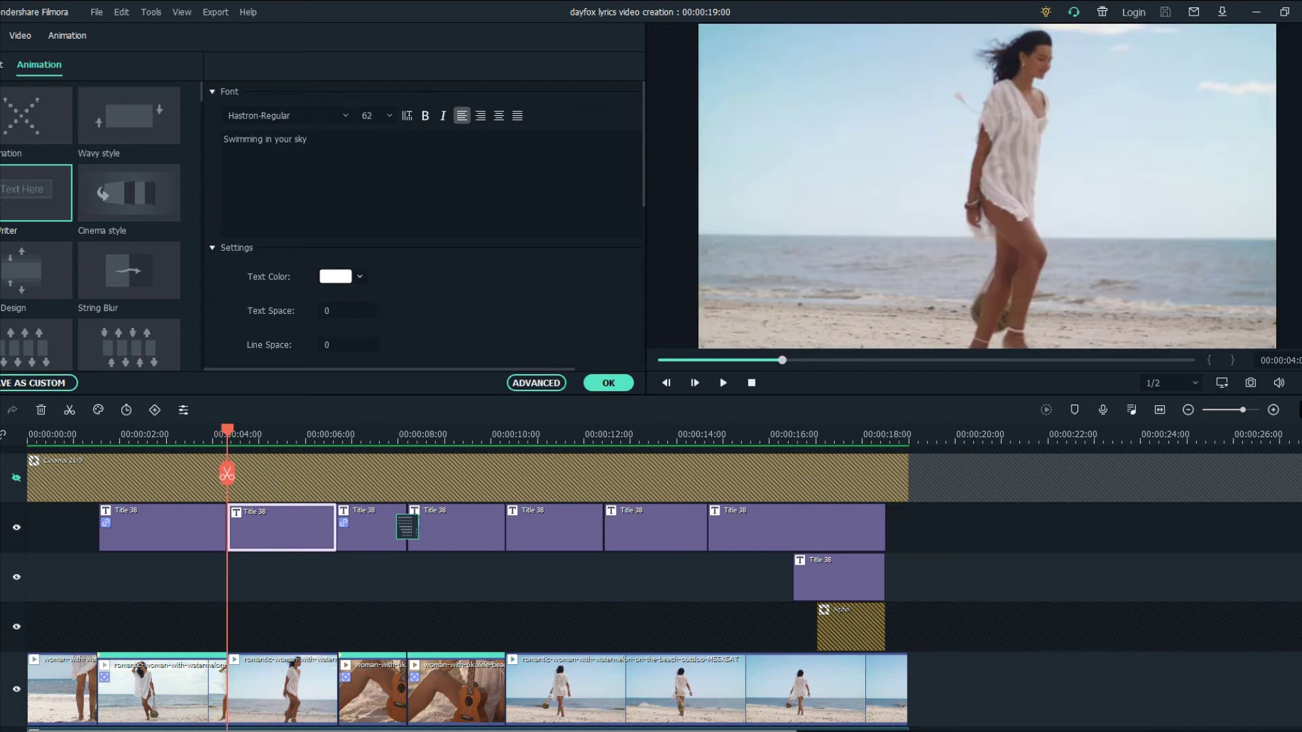
scroll(227, 434, up, 2)
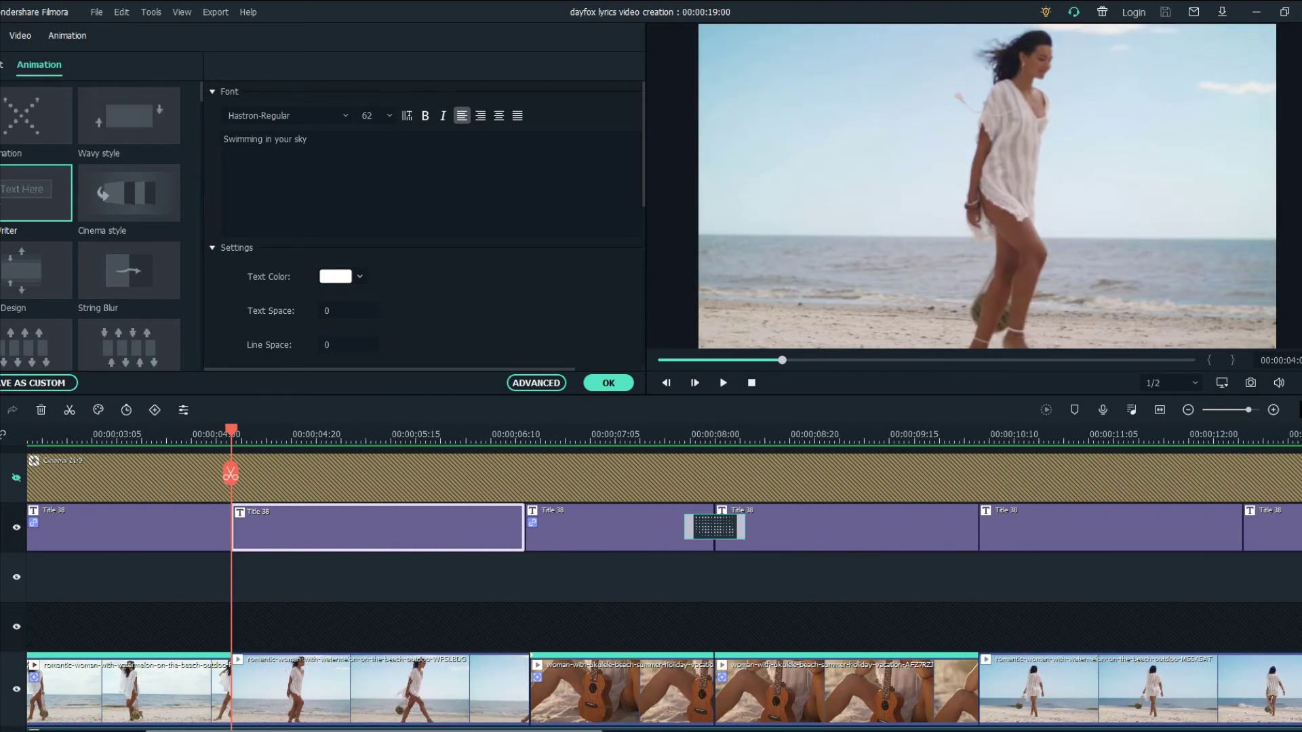
click(67, 36)
click(39, 66)
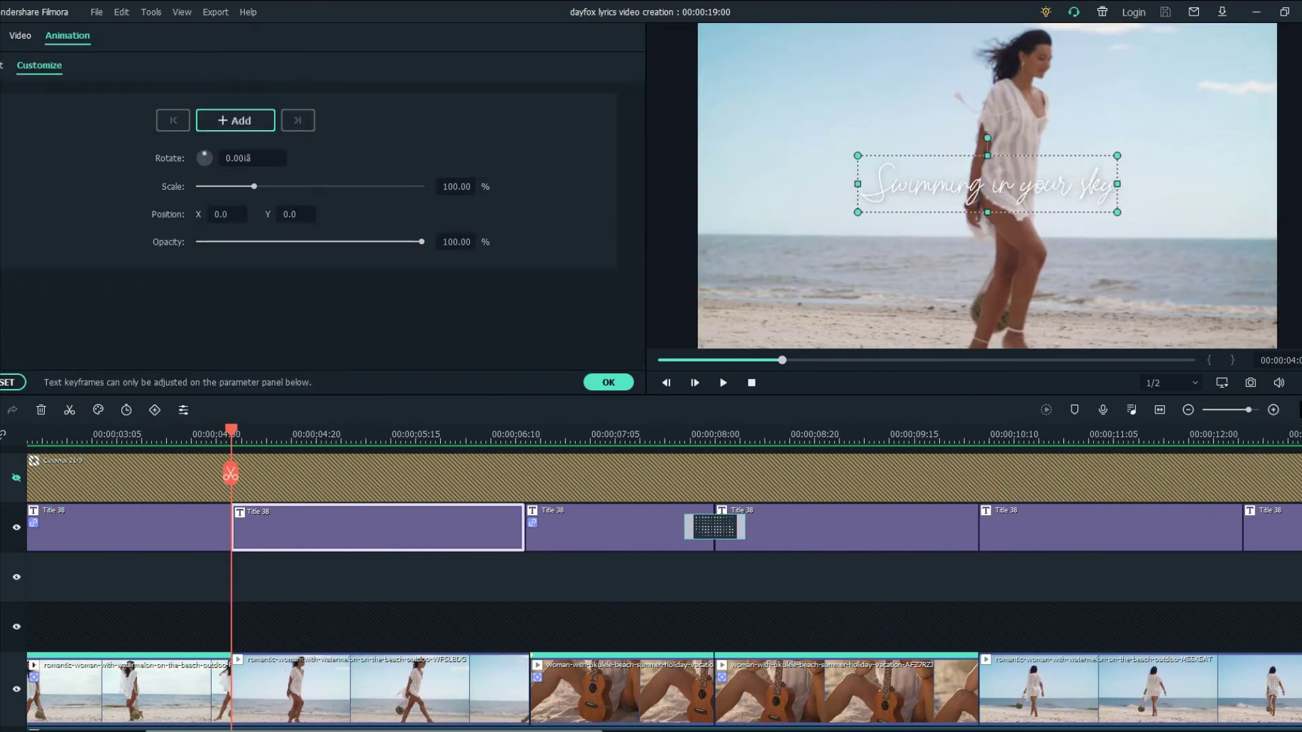
click(236, 120)
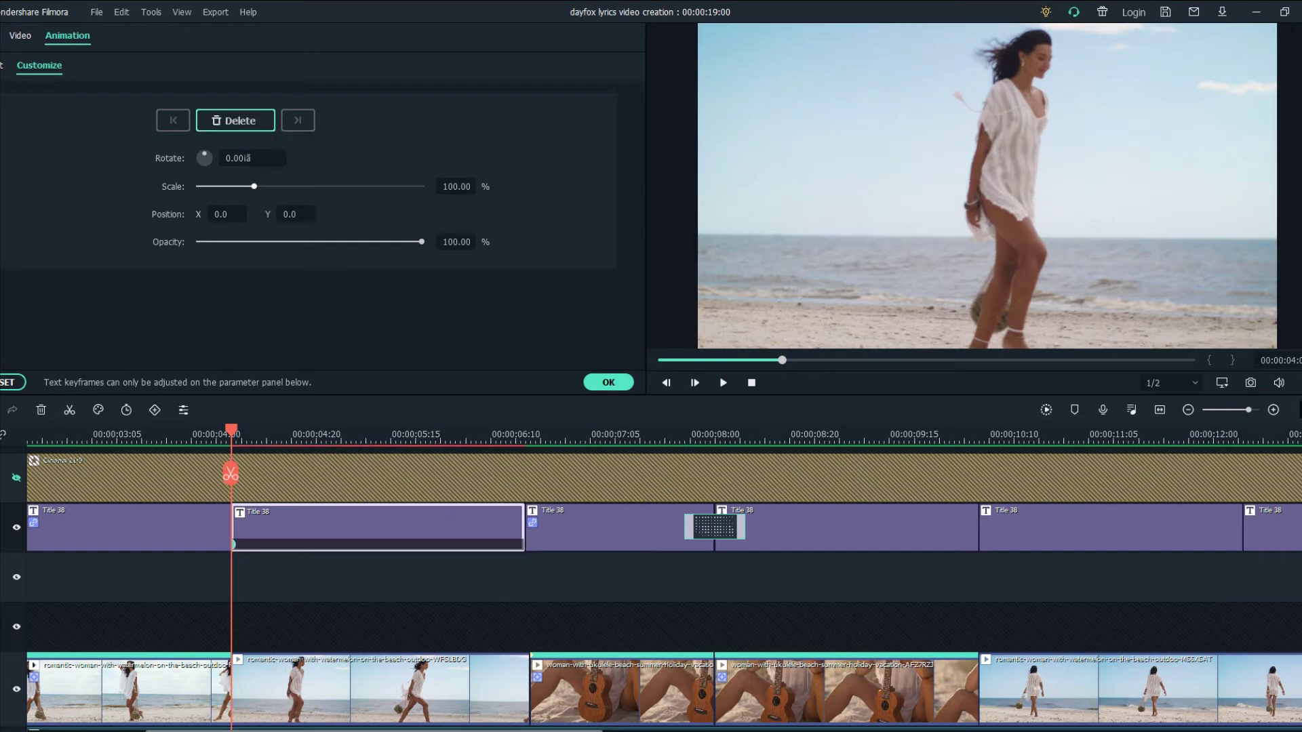
drag(253, 187, 421, 186)
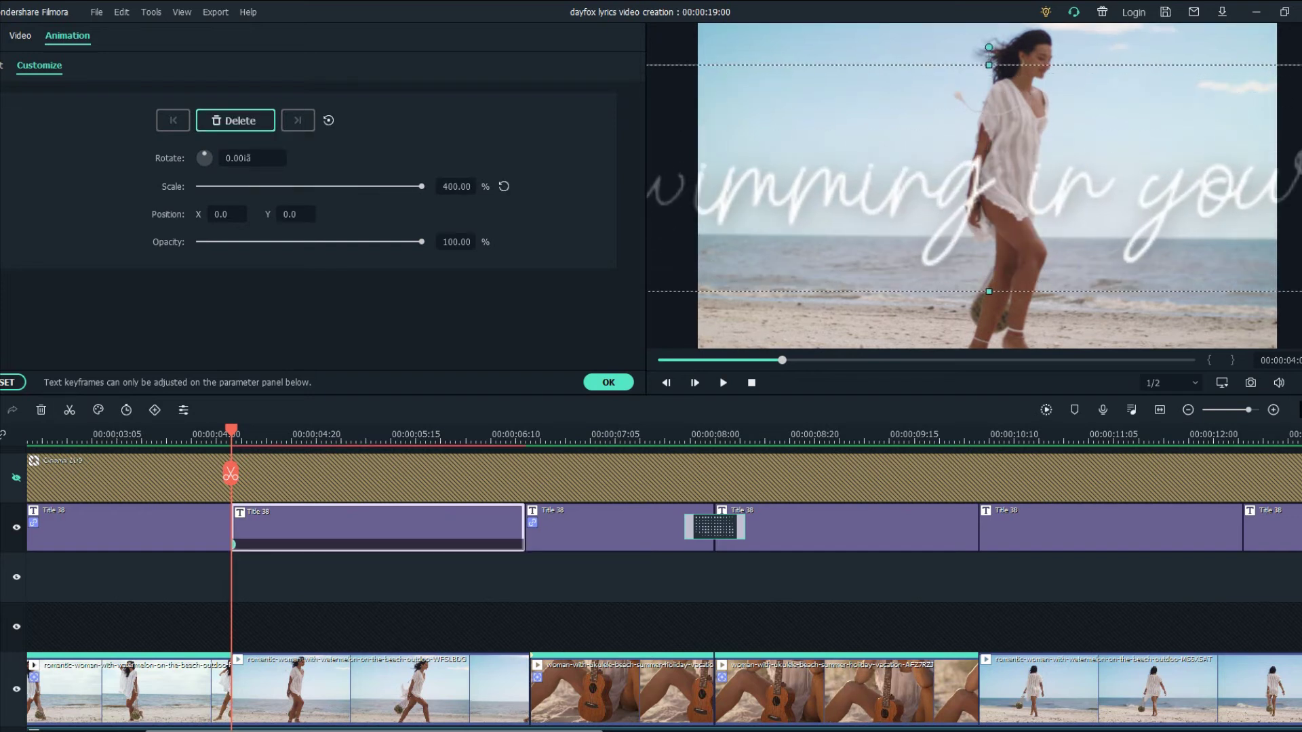
drag(291, 214, 52, 215)
- Add a second keyframe seven frames further on in the "Swimming in your sky" title with Y position 0 and 100% scale, and preview it
key(Right)
key(Right)
key(Right)
key(Right)
key(Right)
key(Right)
key(Right)
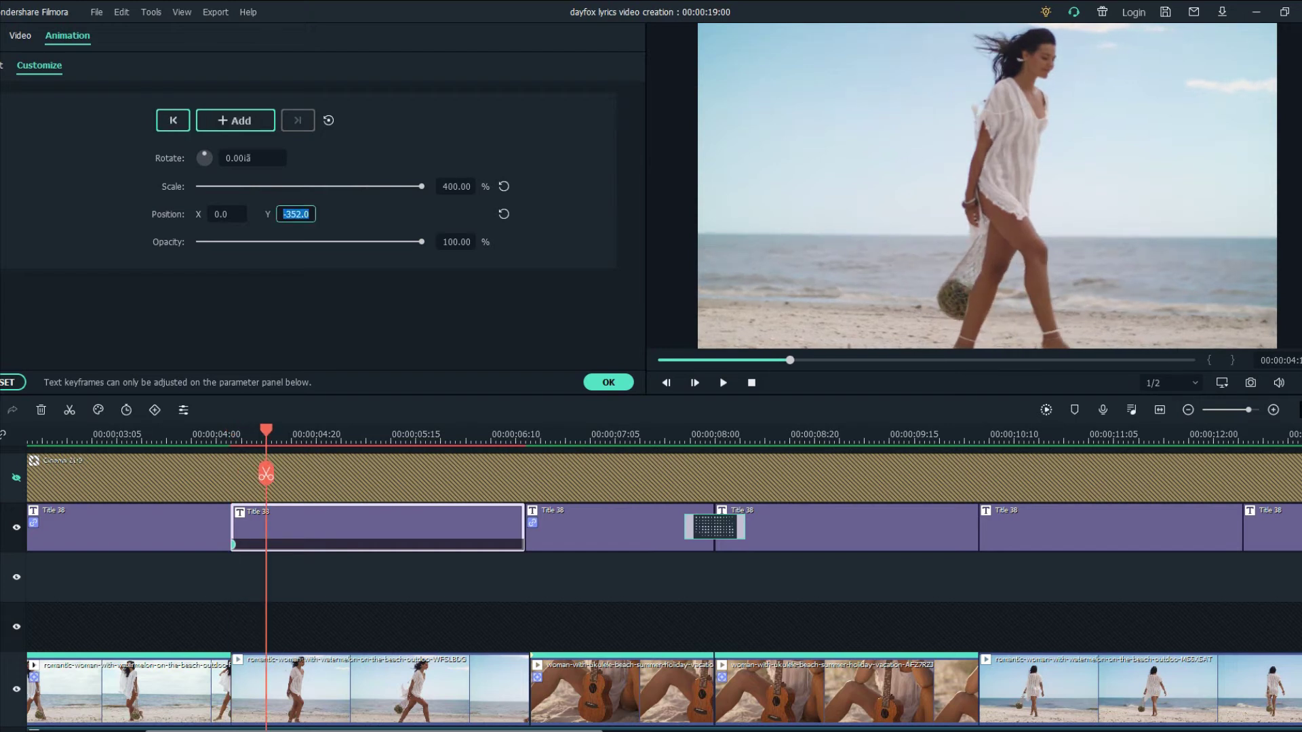
key(Return)
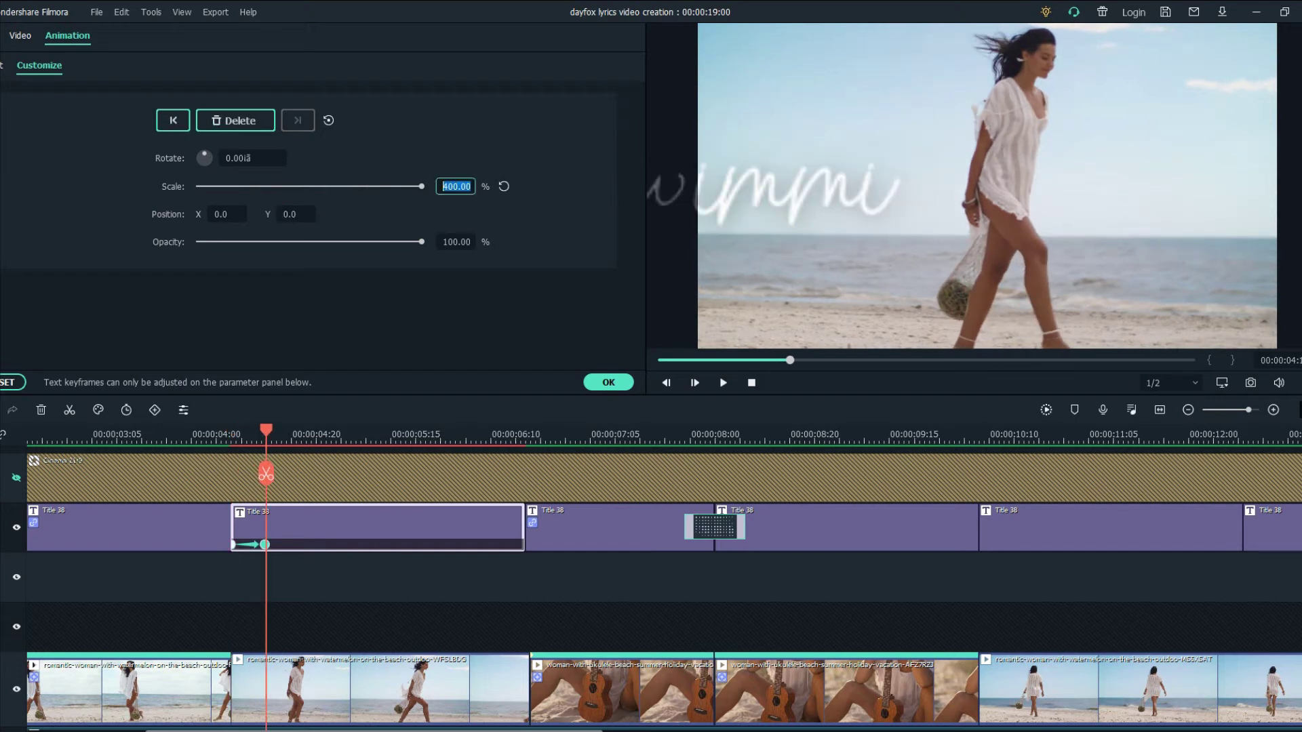
text(100)
key(Return)
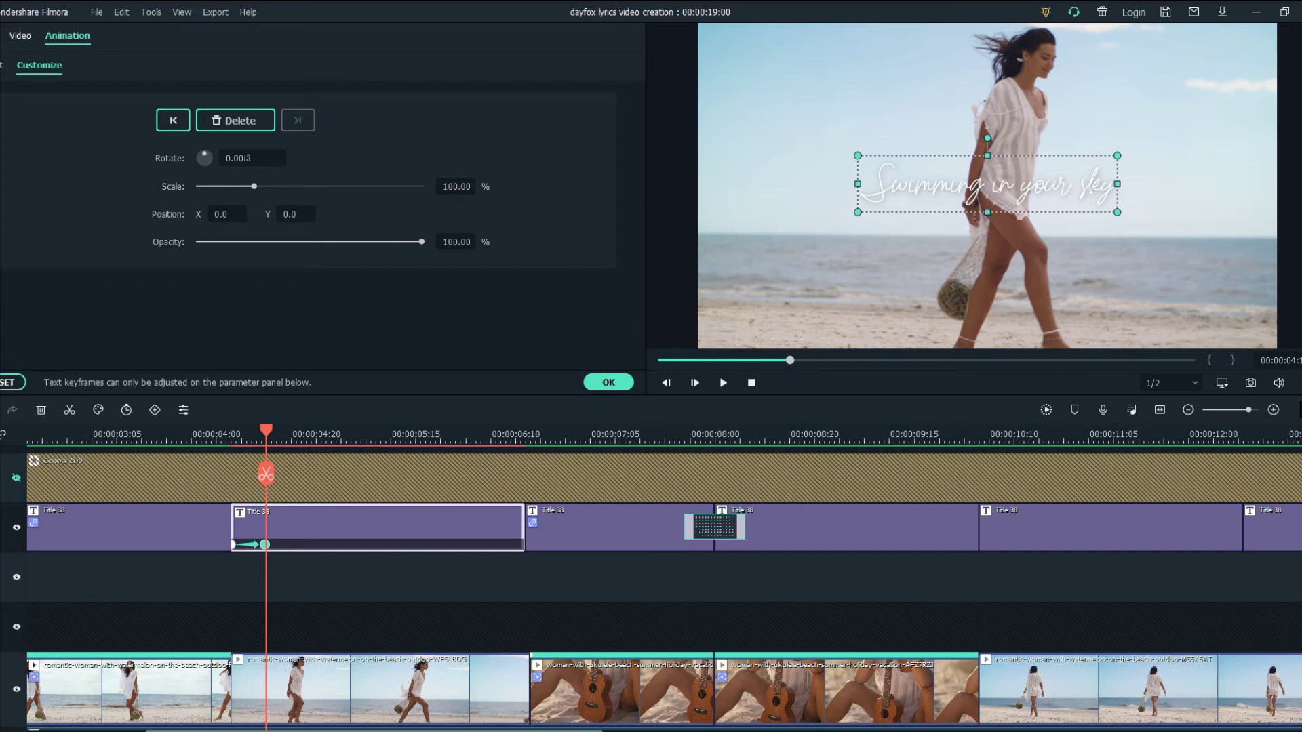
key(space)
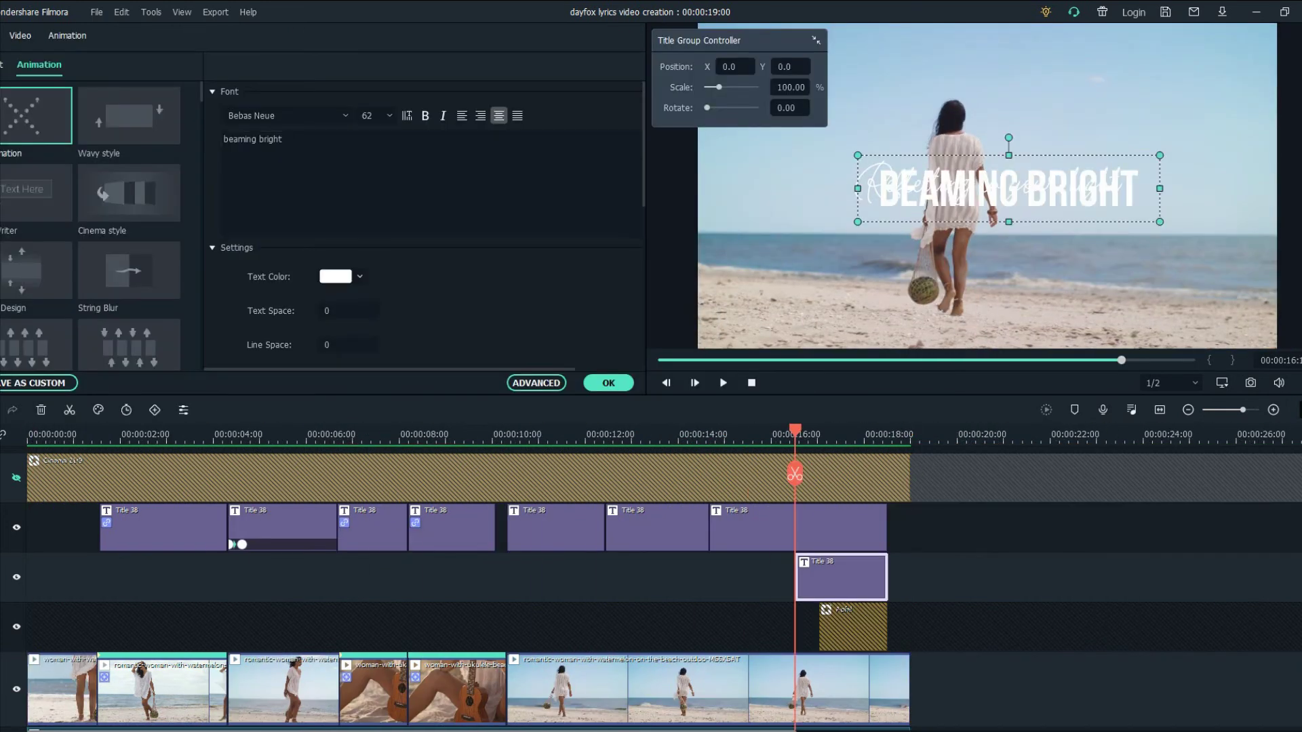
- Fade in the "BEAMING BRIGHT" title with a 0% opacity keyframe at its start and a higher opacity shortly before the overlapping effect begins
click(67, 36)
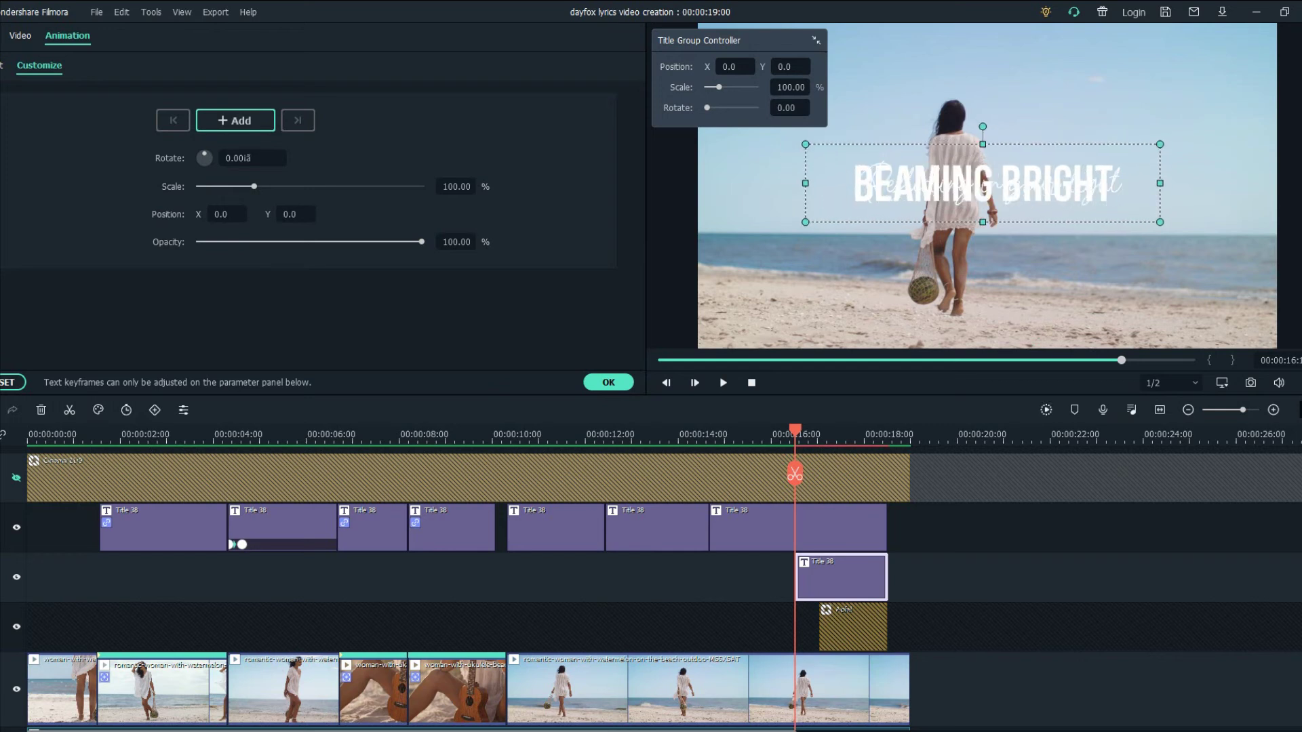
click(831, 529)
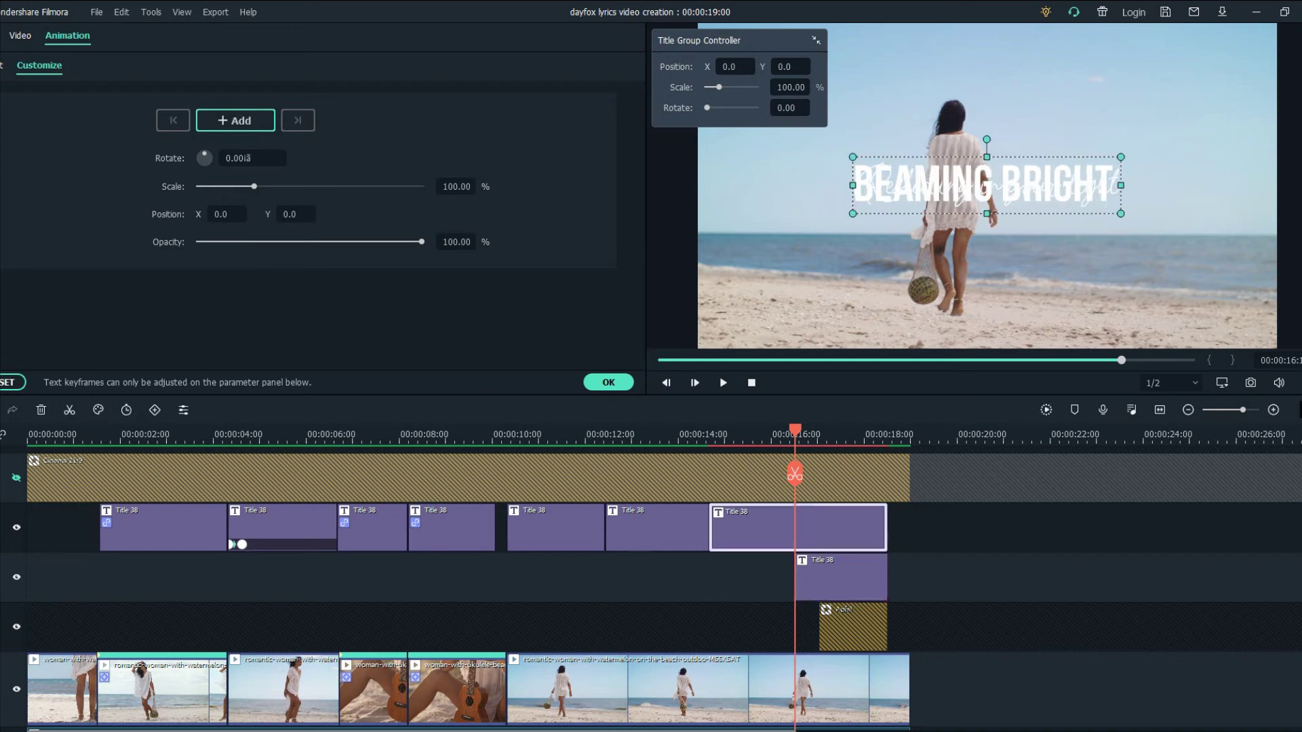
click(841, 578)
click(236, 121)
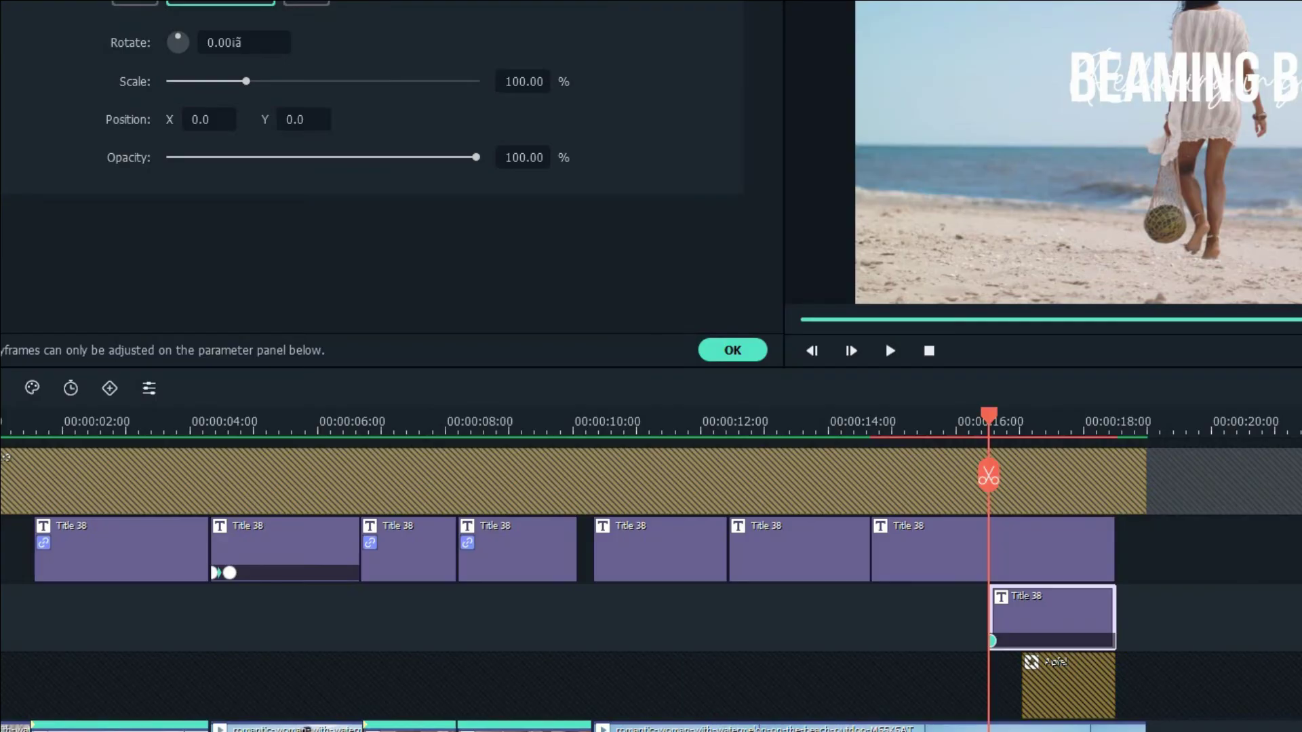
drag(476, 157, 192, 157)
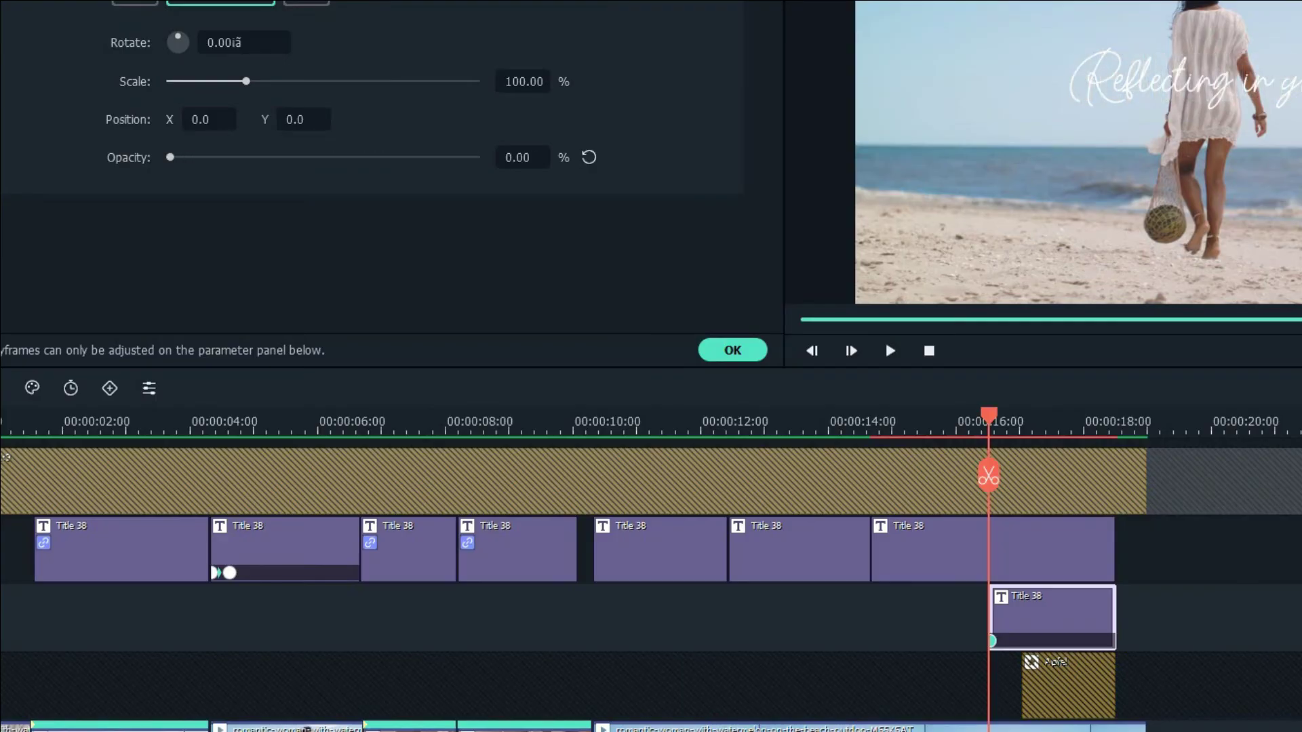
drag(989, 415, 1014, 415)
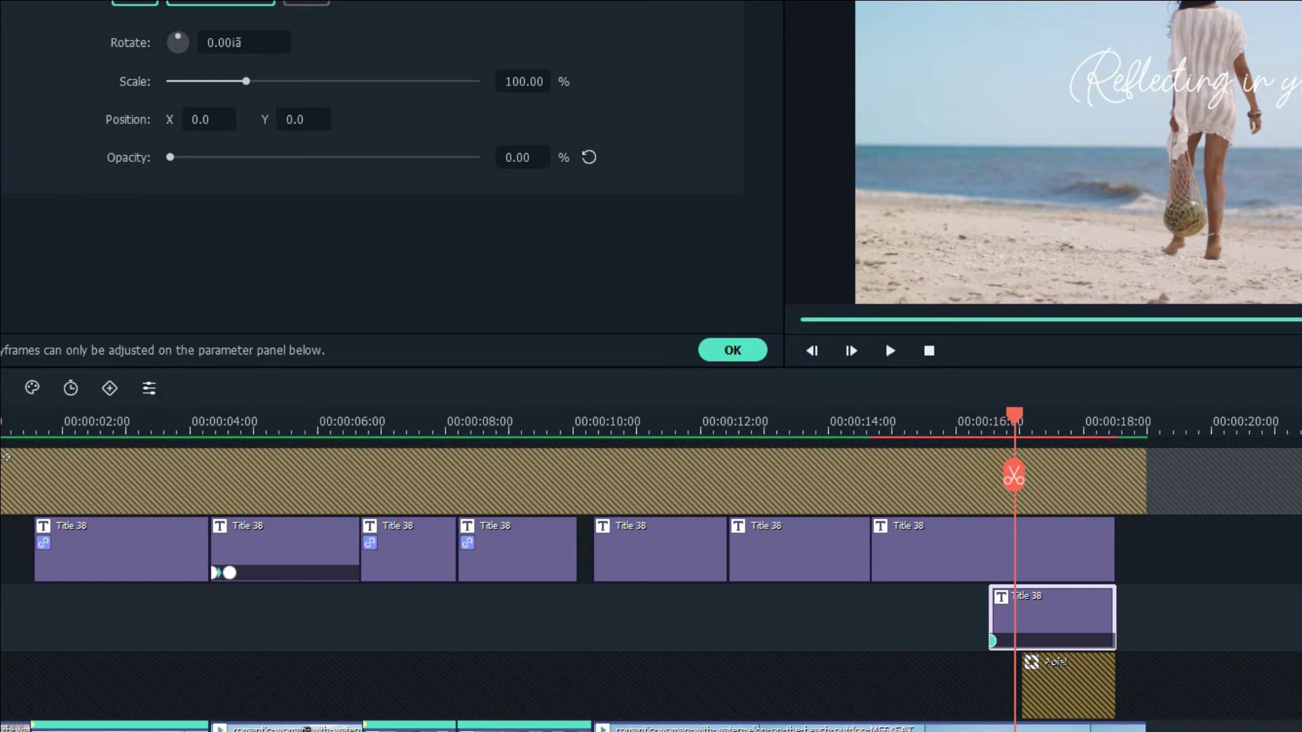
drag(171, 158, 330, 157)
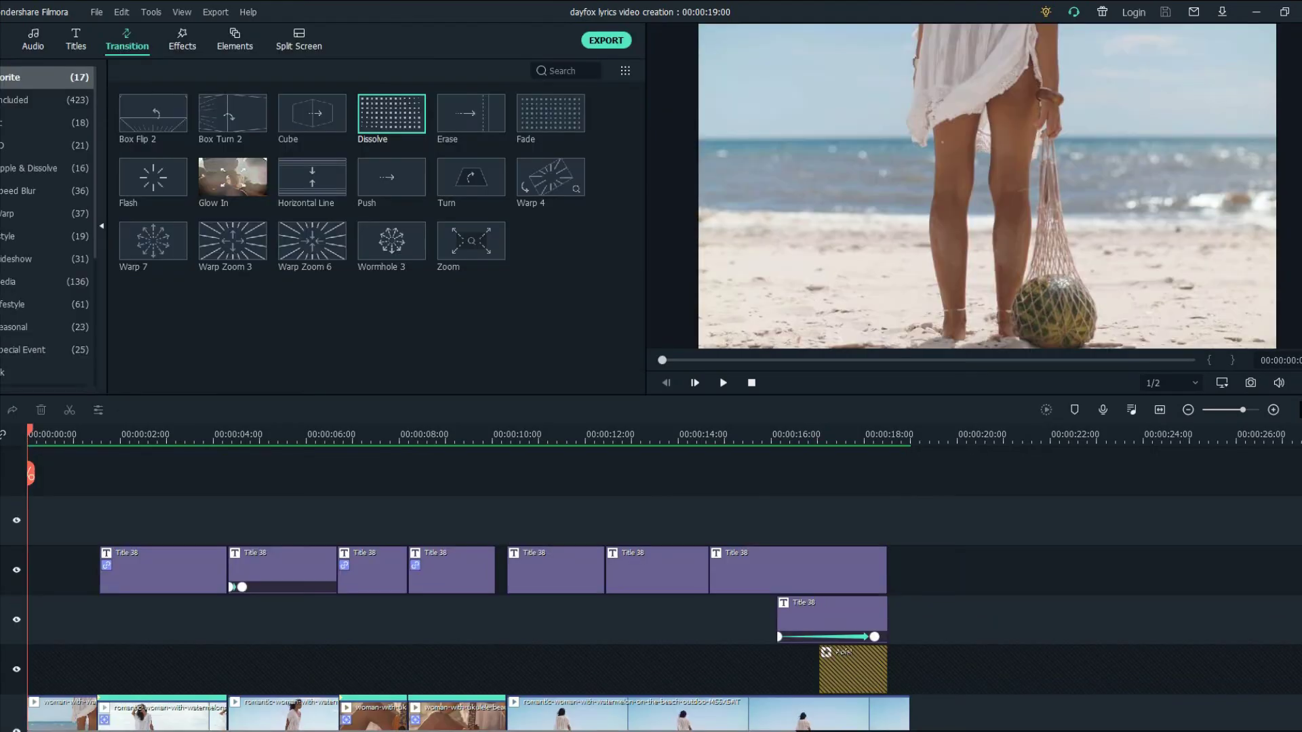